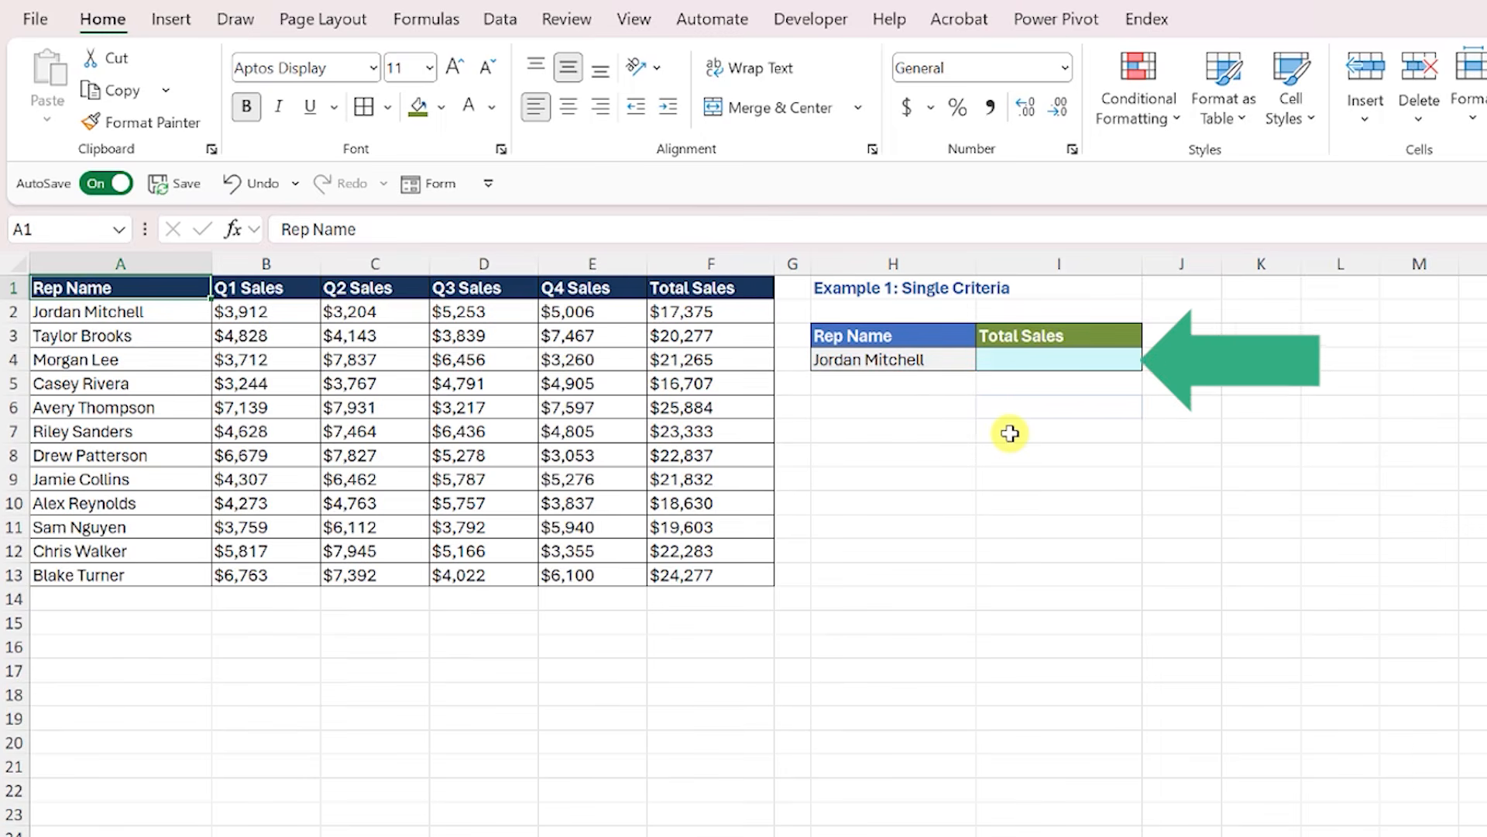
Step: Enter =DGET(A1:F13,I3,H3:H4) in cell I4 of the single-criteria example to look up the rep's total sales
{"action": "left_click", "coordinate": [1104, 360]}
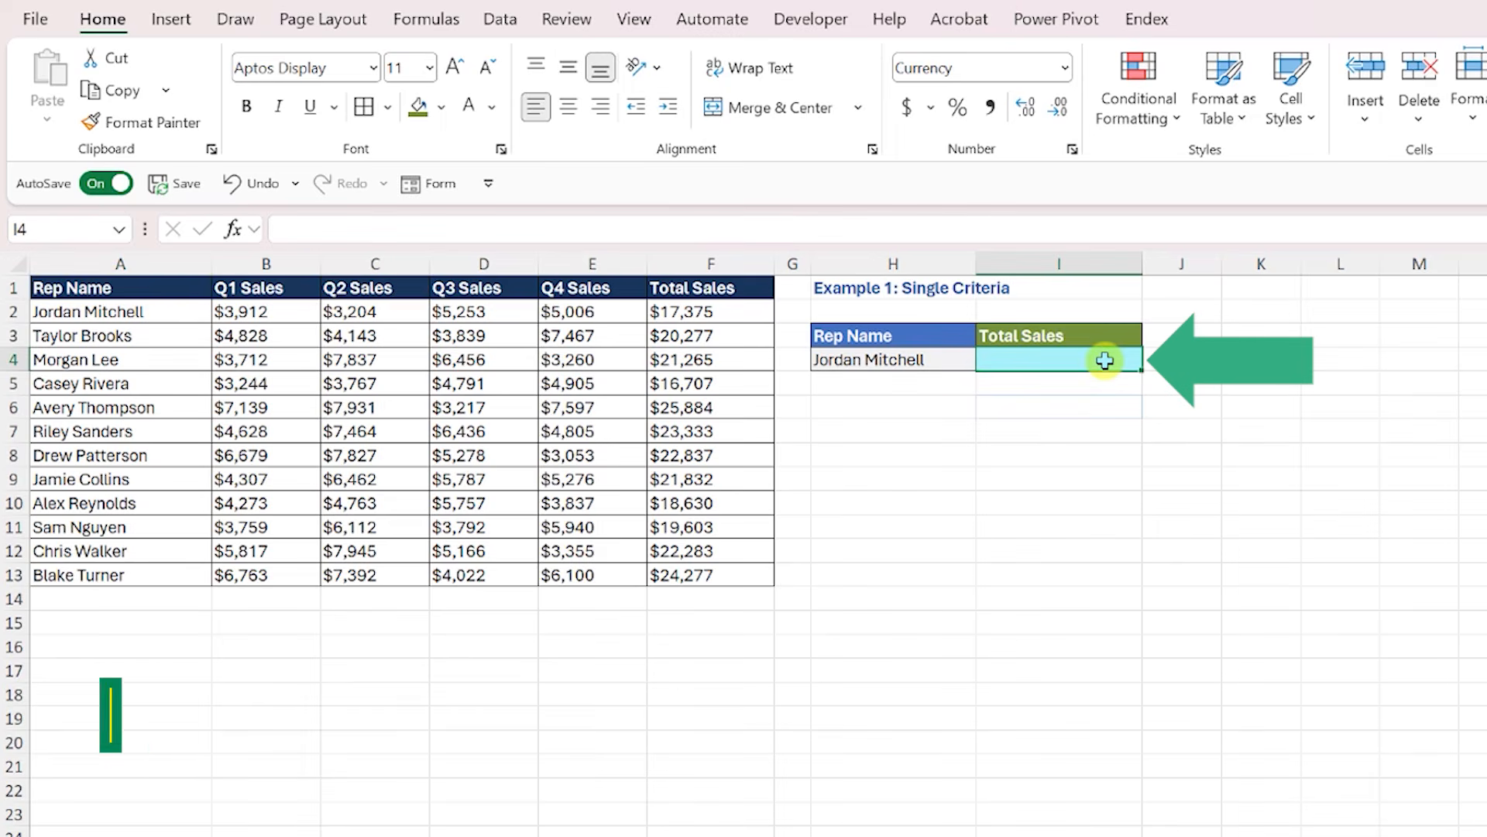
{"action": "type", "text": "=dge"}
{"action": "key", "text": "Tab"}
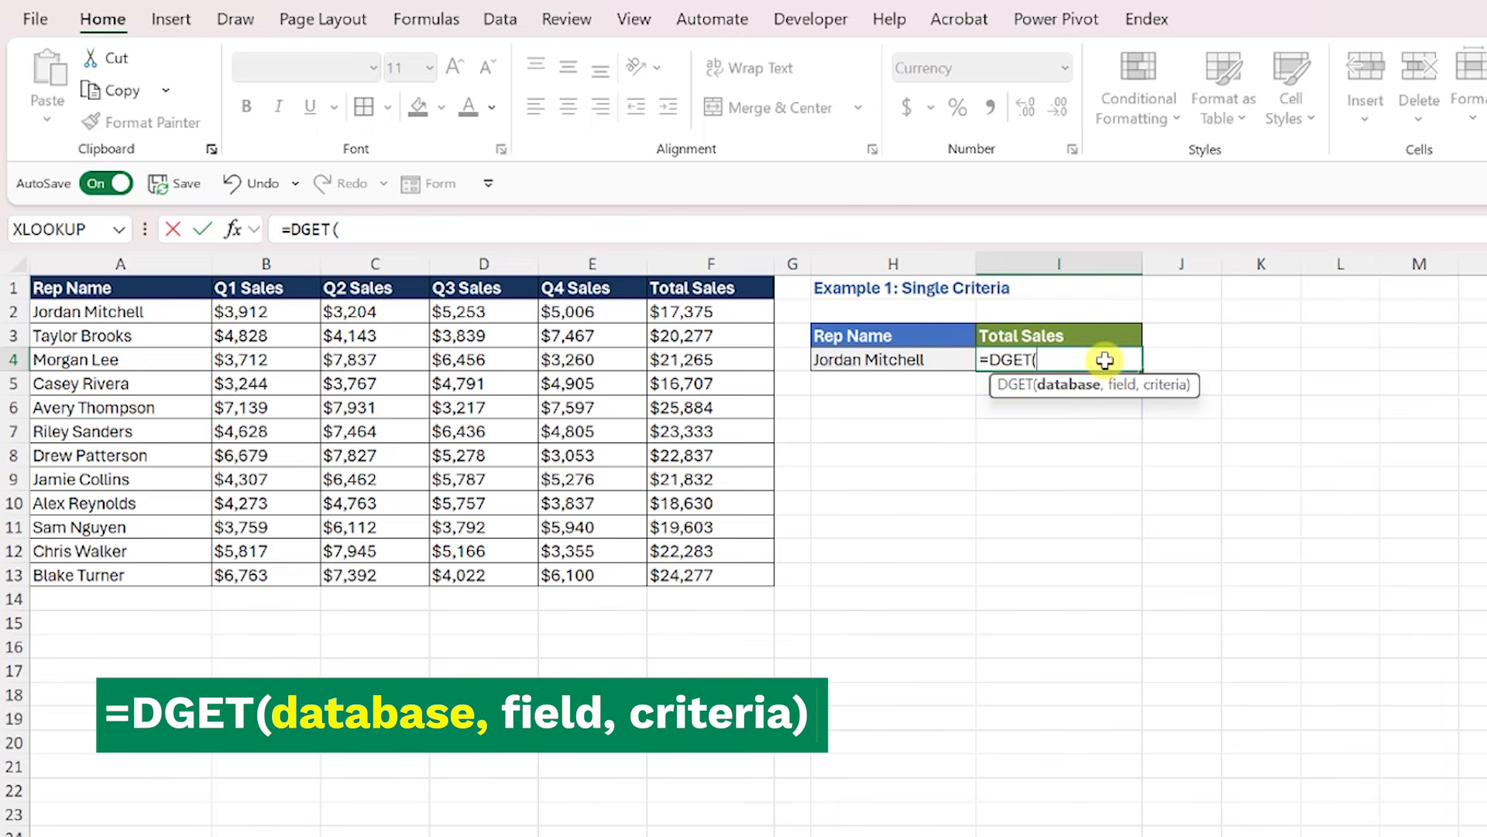
{"action": "left_click_drag", "start_coordinate": [198, 291], "coordinate": [682, 569]}
{"action": "type", "text": ","}
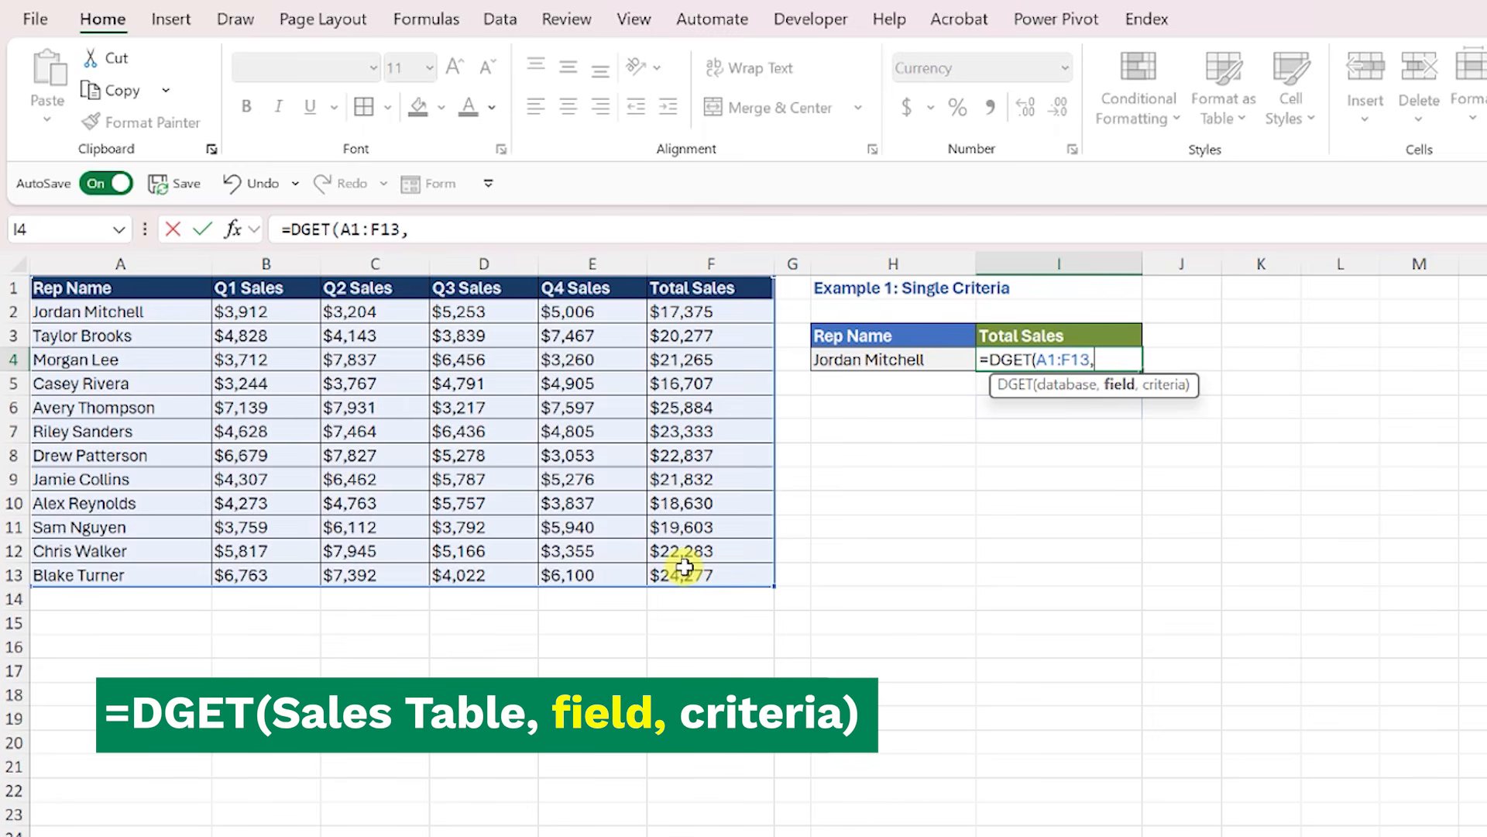
{"action": "left_click", "coordinate": [1075, 335]}
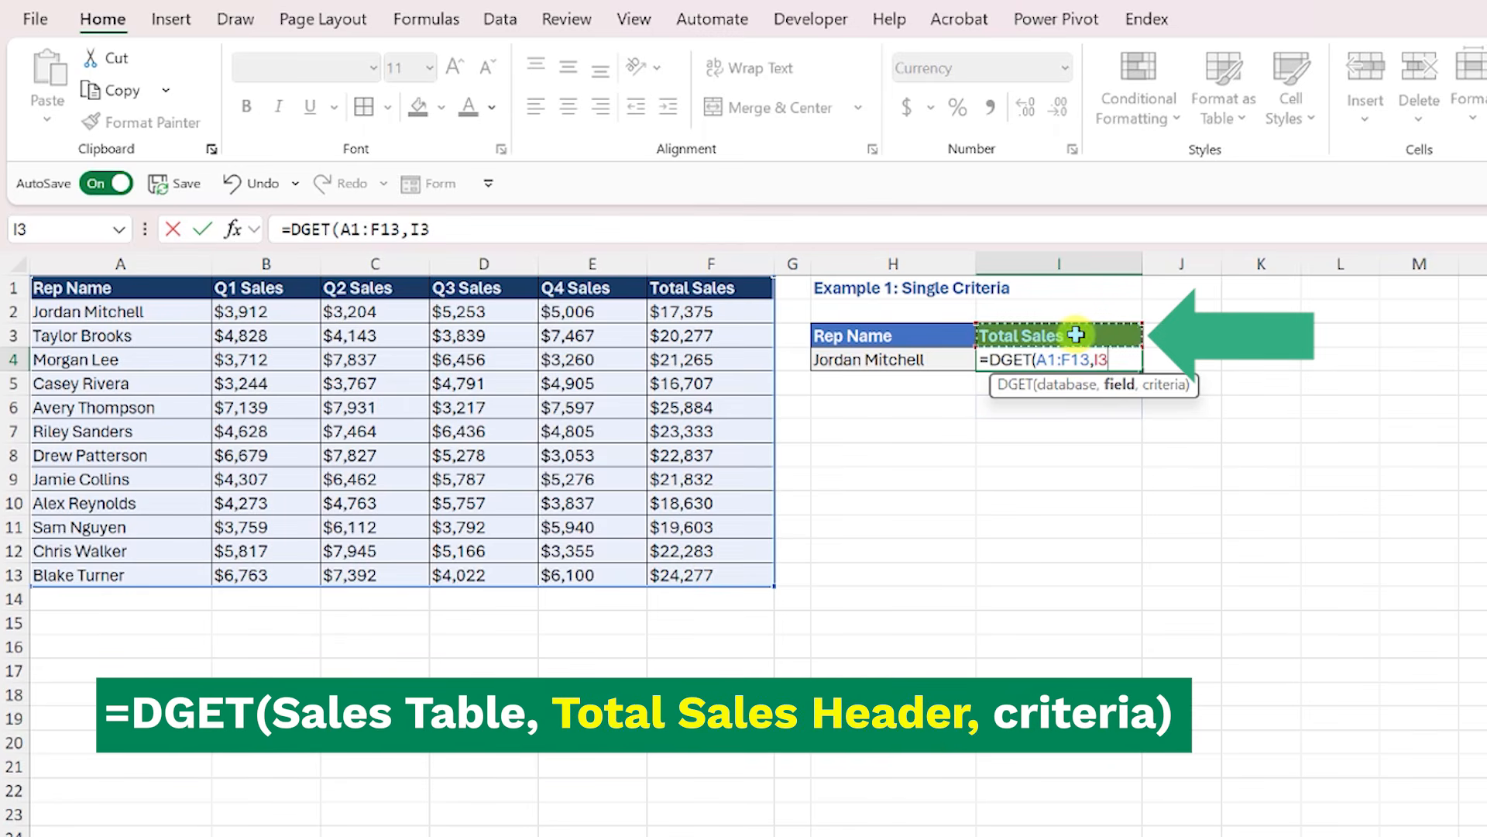
{"action": "type", "text": ","}
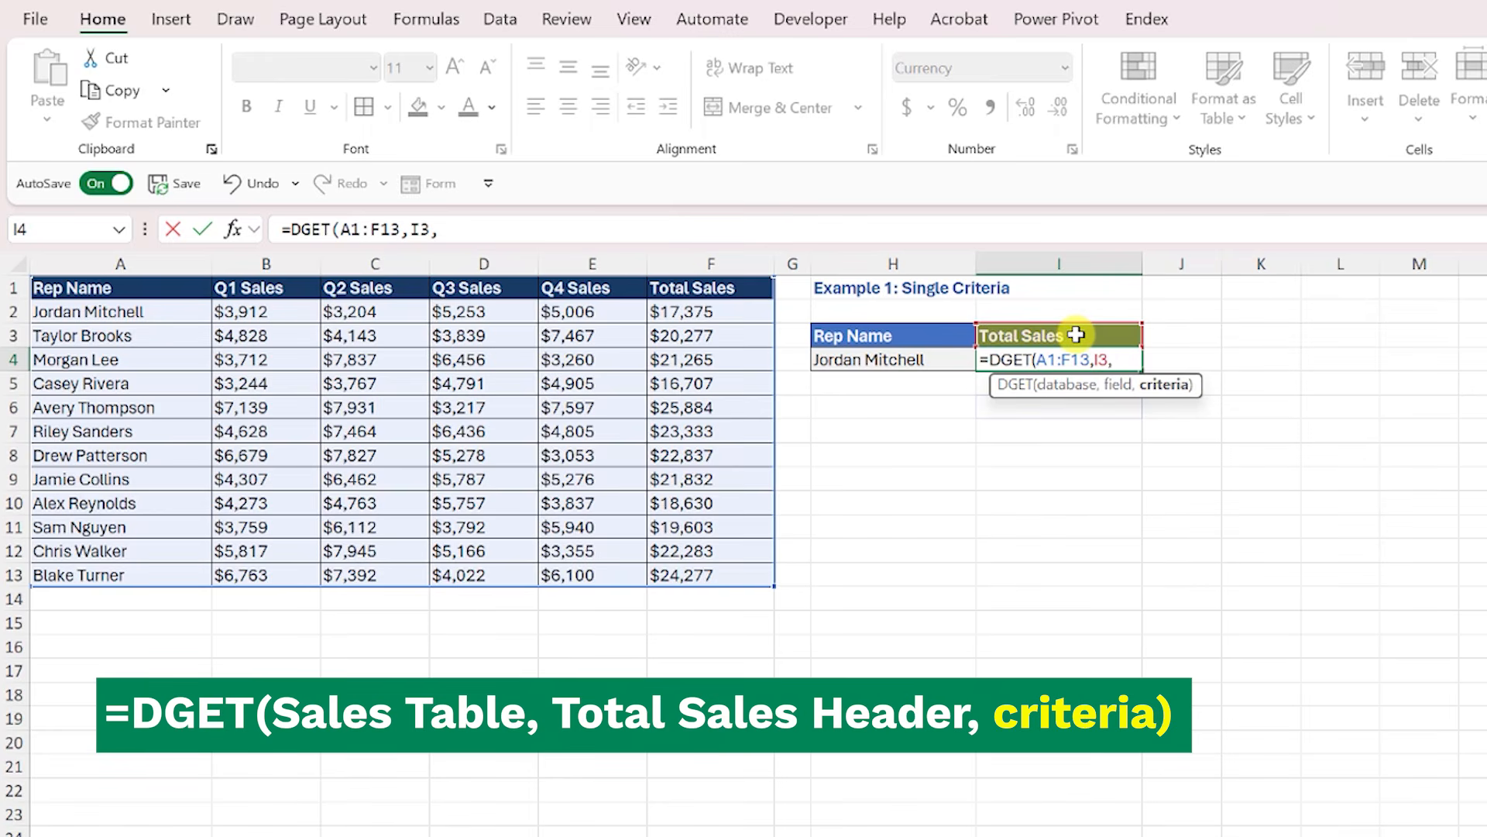
{"action": "left_click", "coordinate": [941, 337]}
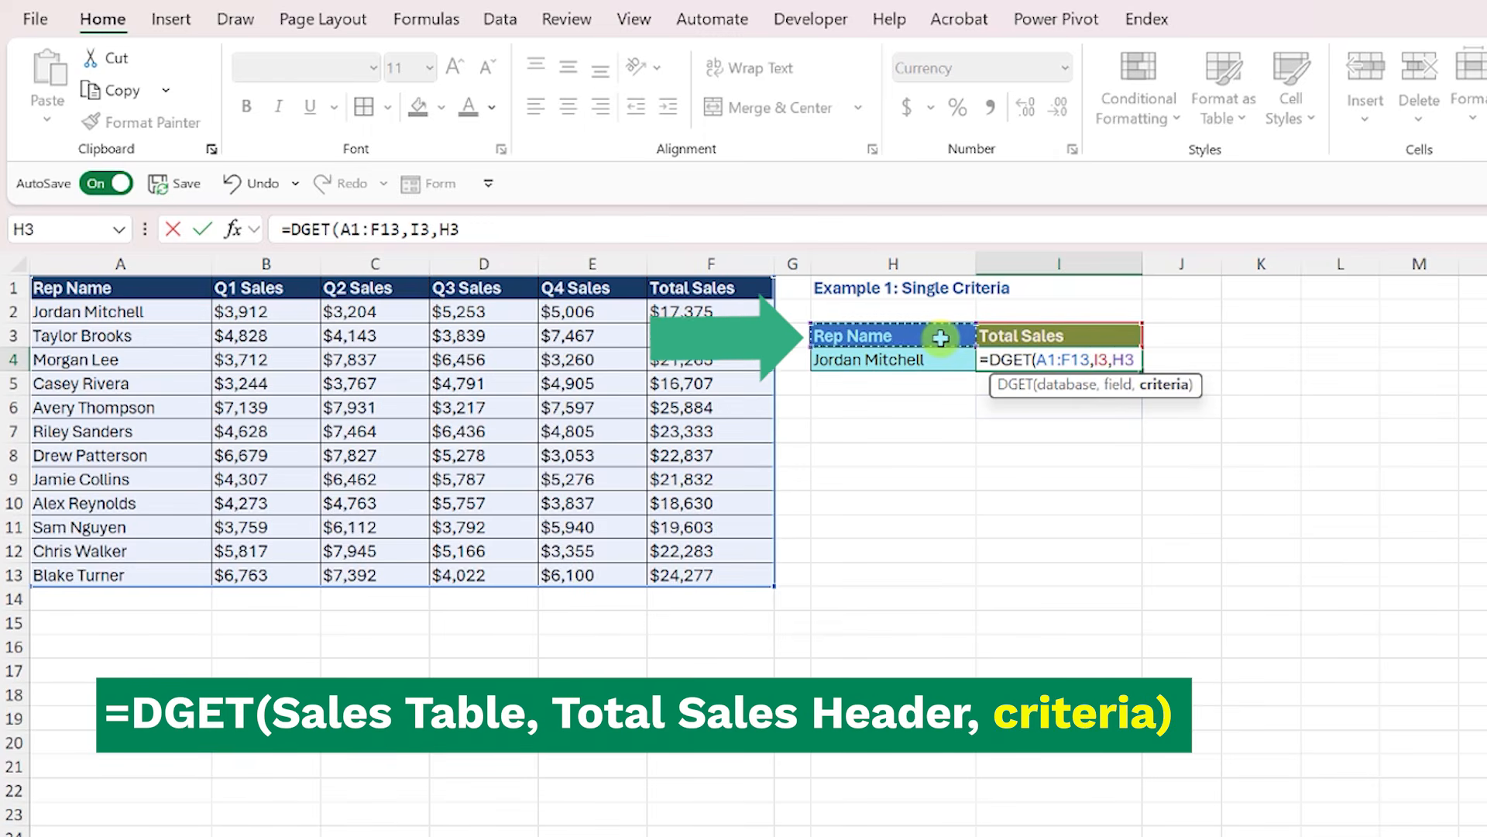
{"action": "left_click_drag", "start_coordinate": [941, 337], "coordinate": [939, 354]}
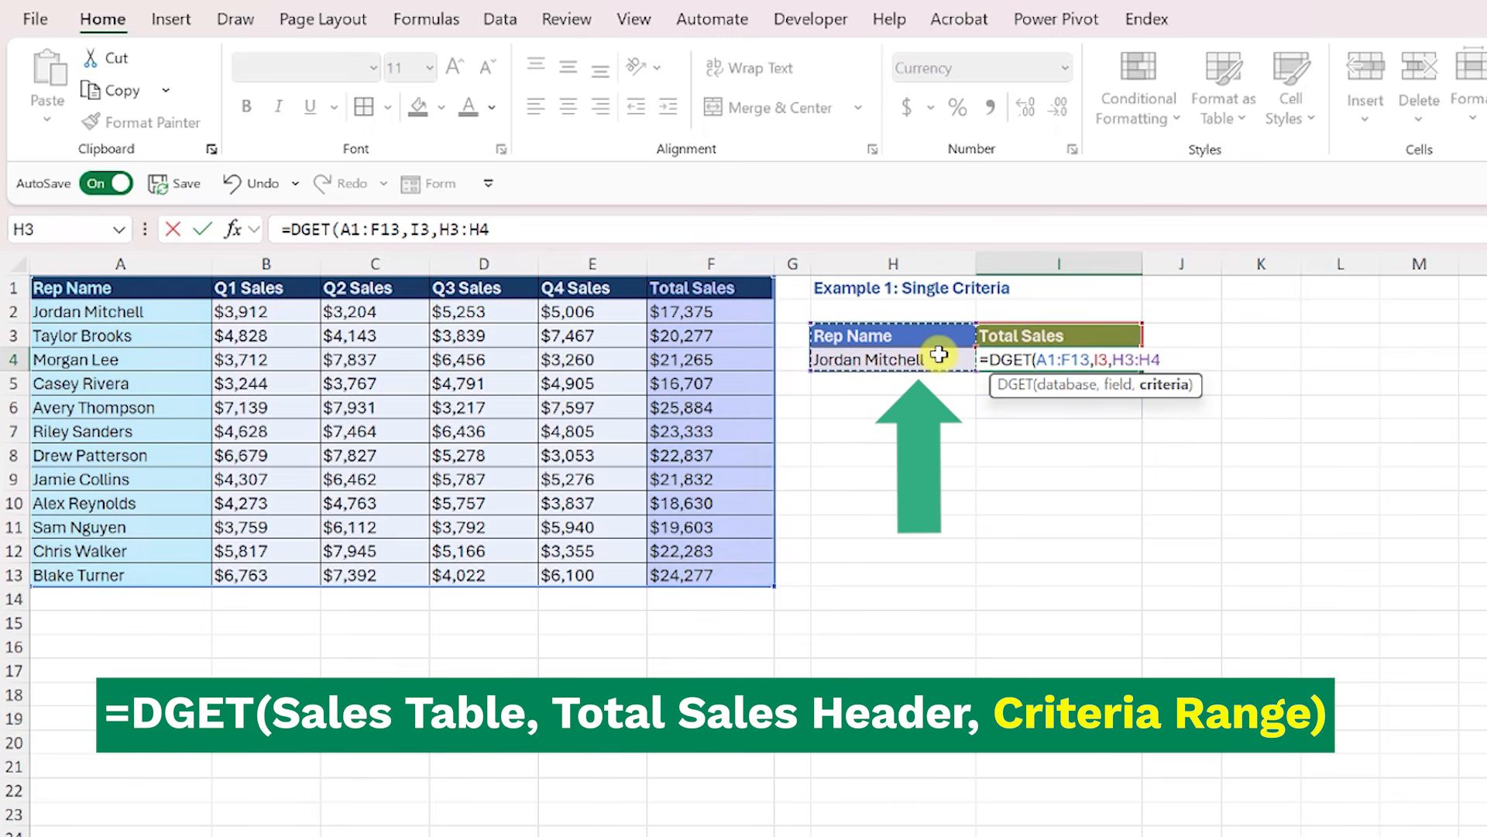
{"action": "type", "text": ")"}
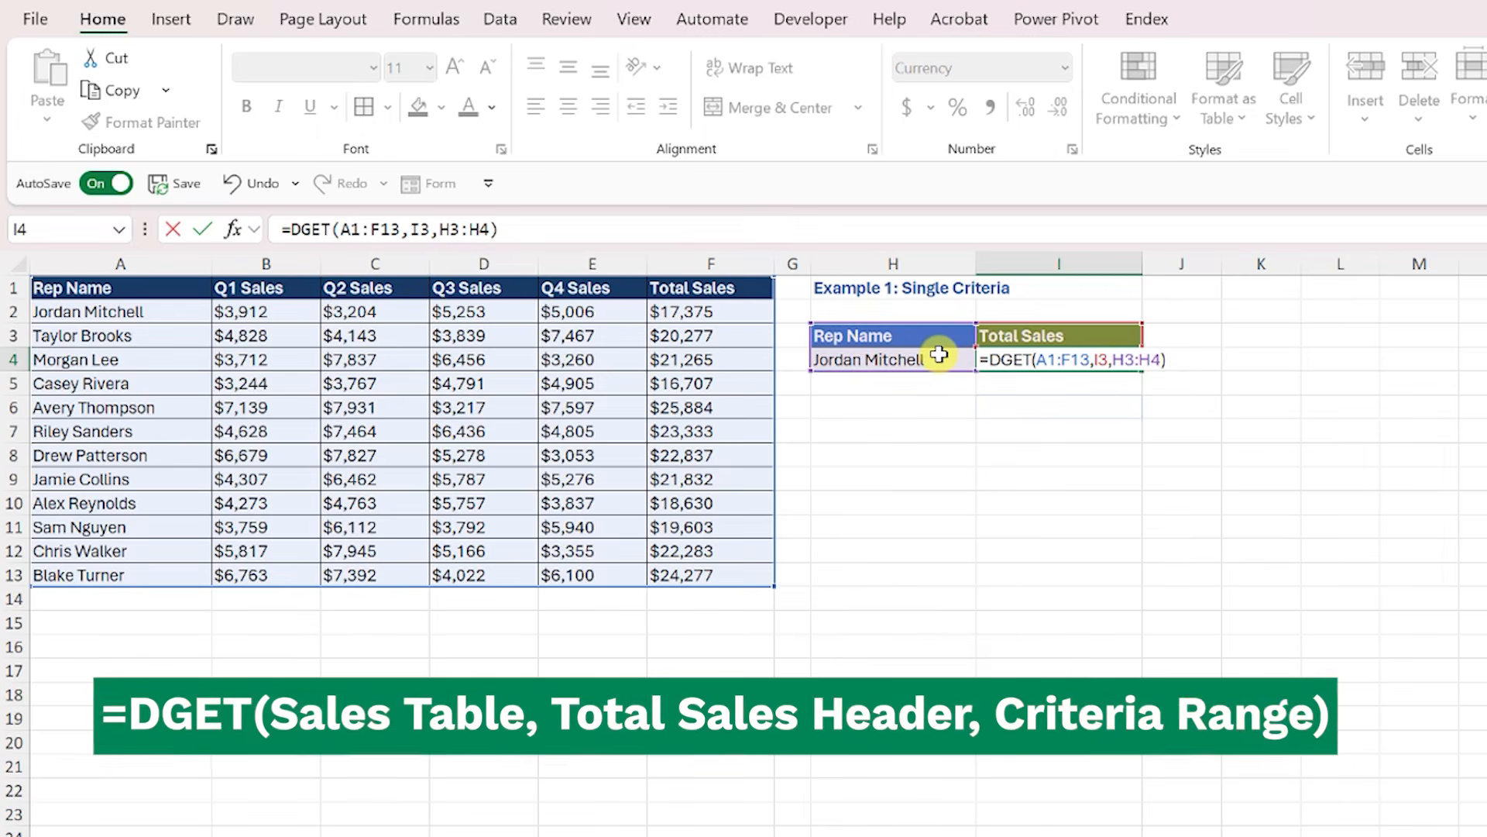
{"action": "key", "text": "Return"}
{"action": "key", "text": "Up"}
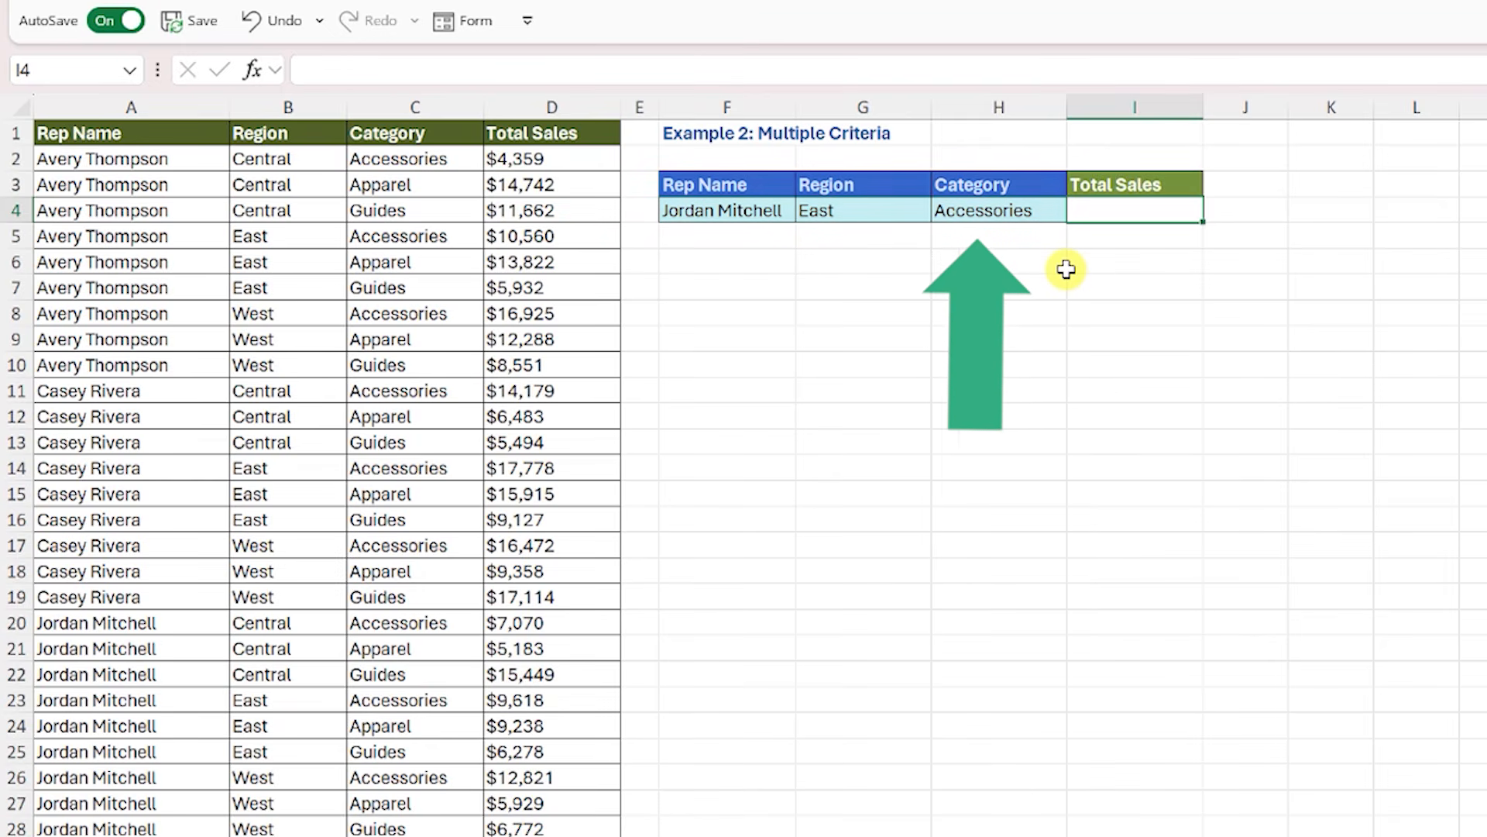
Step: Enter =DGET(A1:D46,I3,F3:H4) in cell I4 of the multiple-criteria example to match rep name, region and category
{"action": "type", "text": "=dge"}
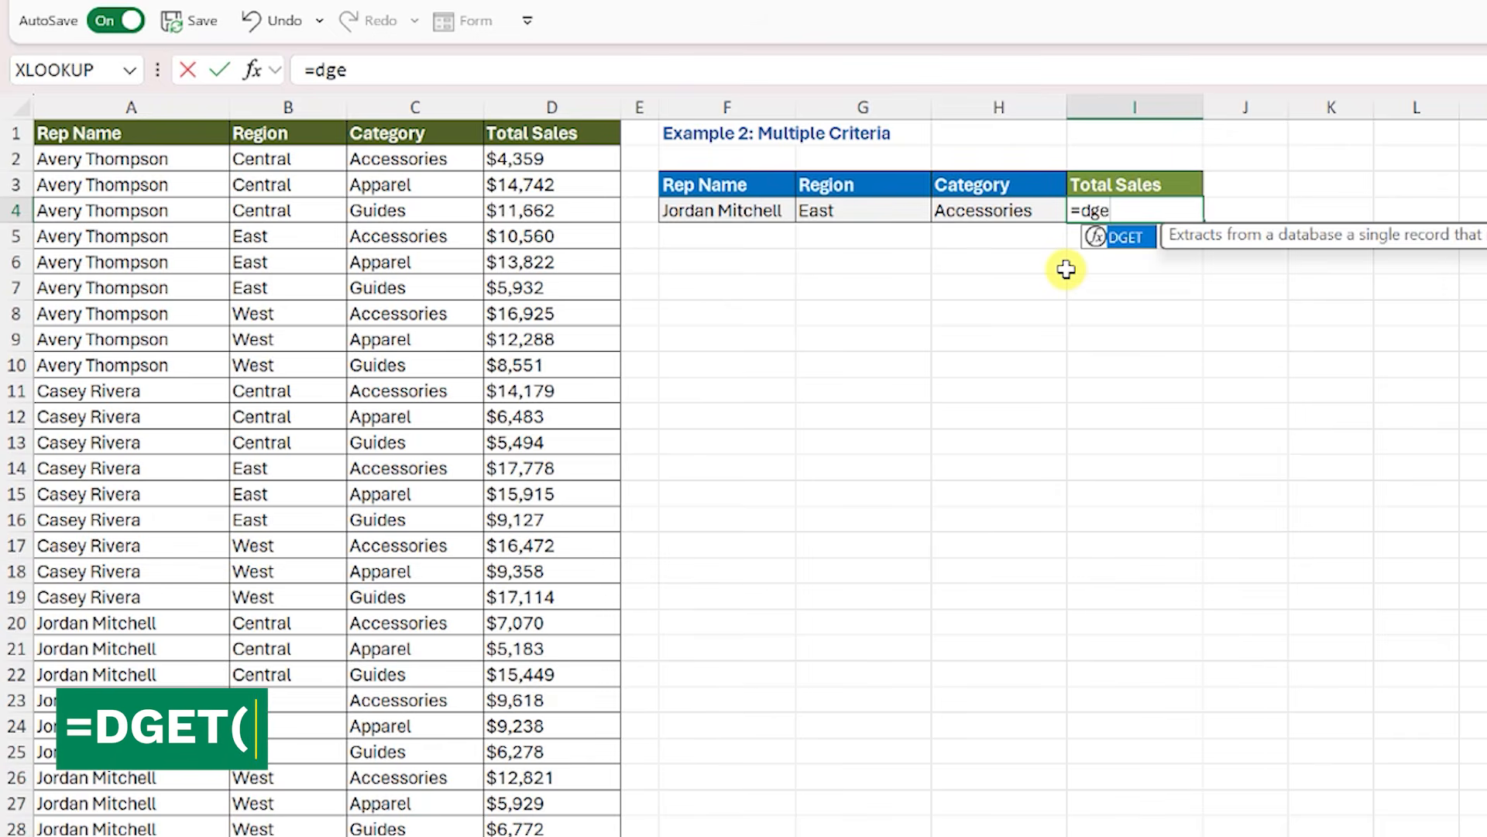
{"action": "key", "text": "Tab"}
{"action": "left_click", "coordinate": [208, 136]}
{"action": "key", "text": "ctrl+shift+Right"}
{"action": "key", "text": "ctrl+shift+Down"}
{"action": "type", "text": ","}
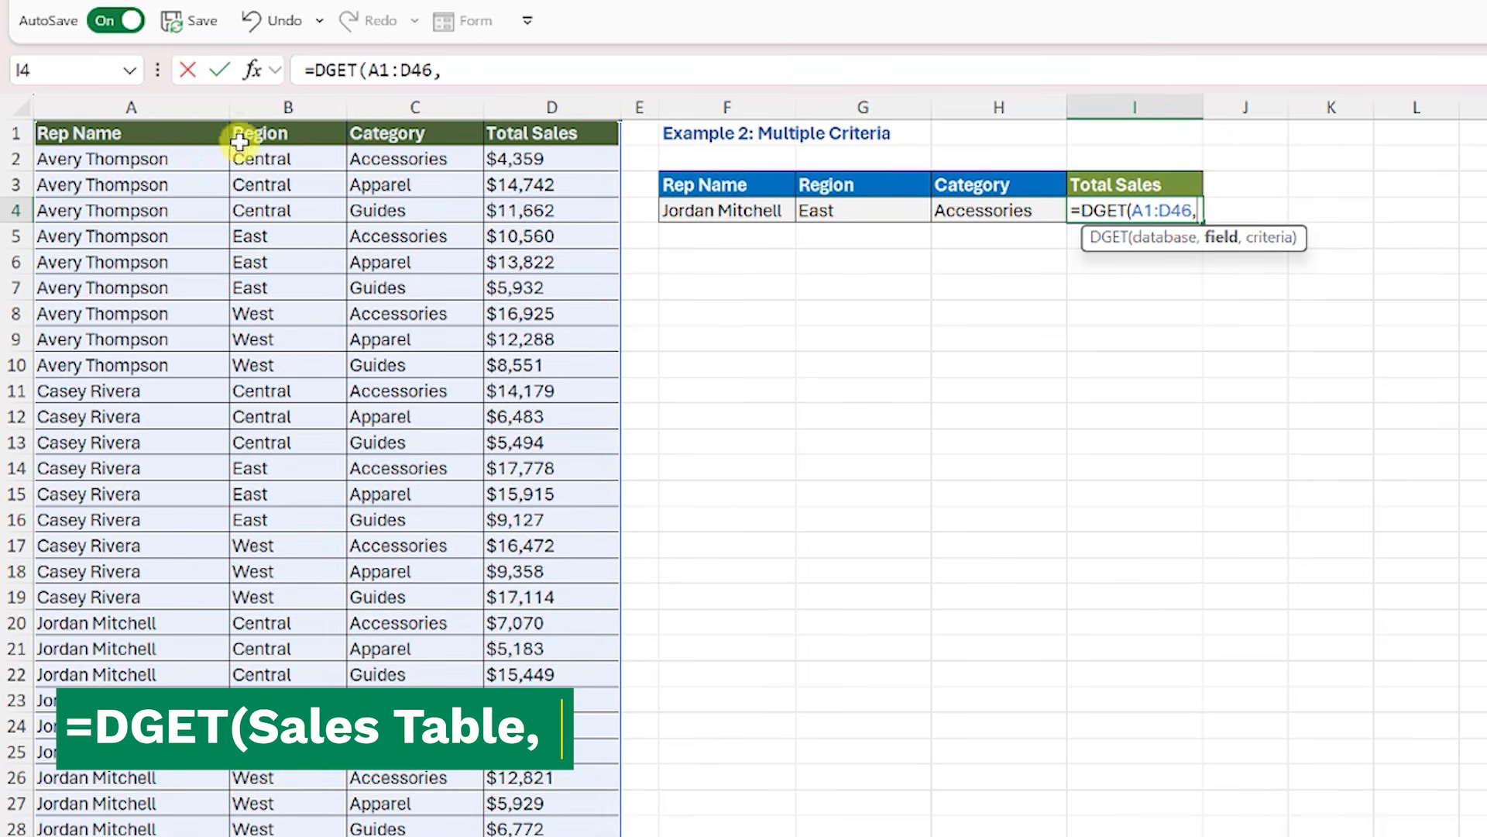
{"action": "left_click", "coordinate": [1100, 185]}
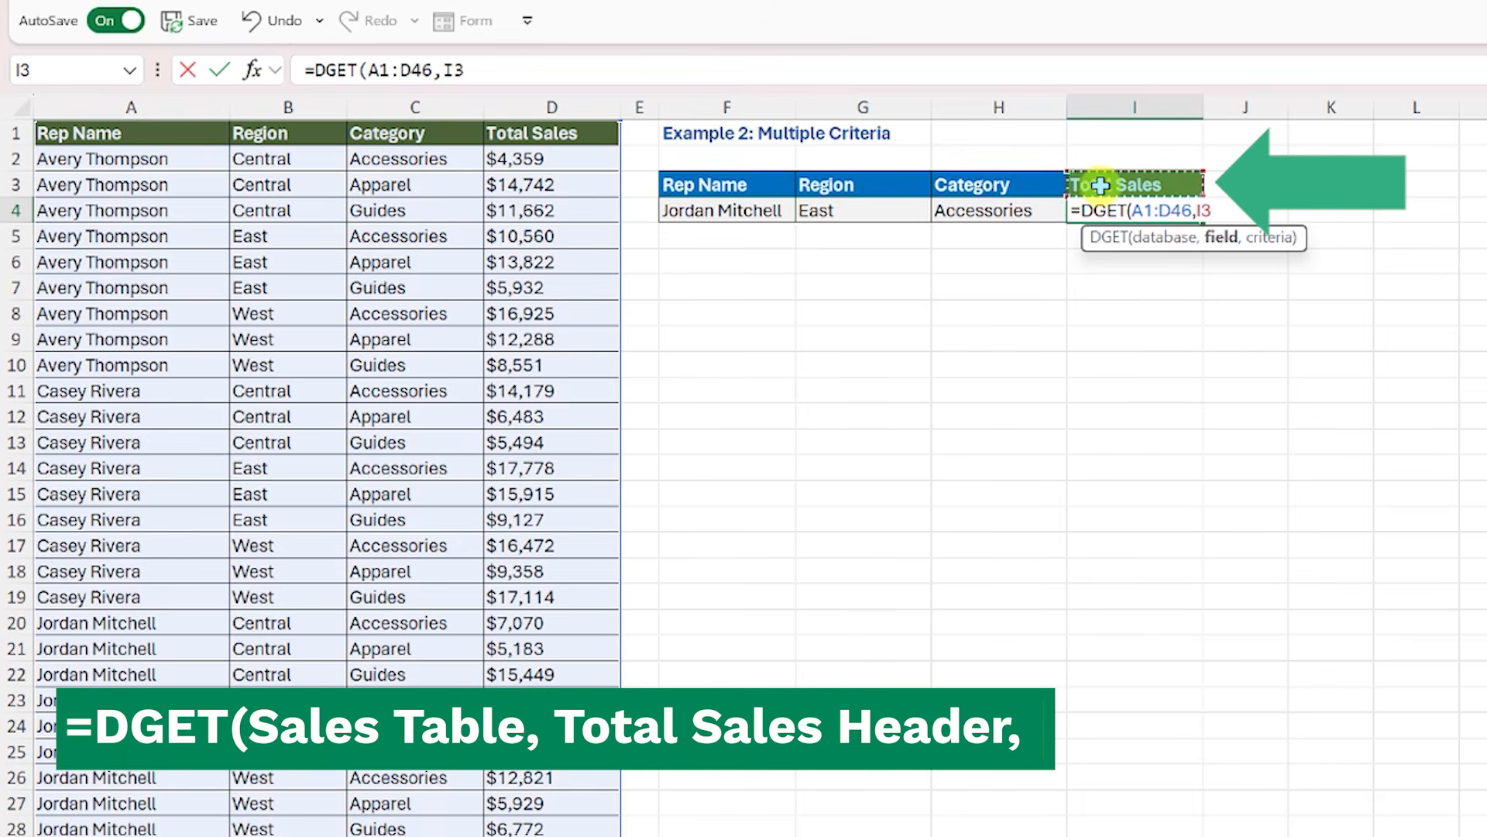
{"action": "type", "text": ","}
{"action": "left_click_drag", "start_coordinate": [760, 186], "coordinate": [963, 219]}
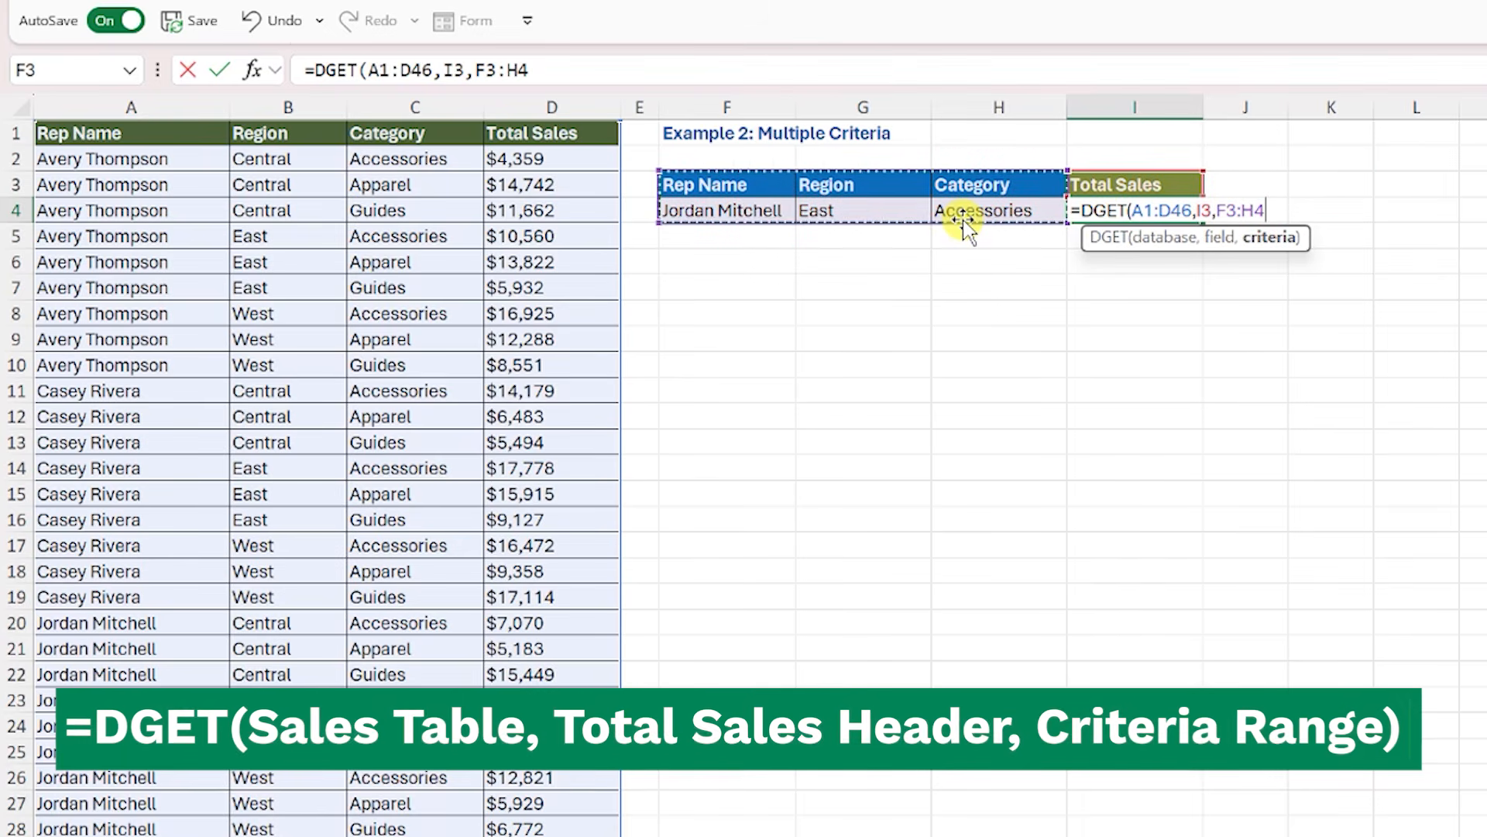
{"action": "key", "text": "Return"}
{"action": "key", "text": "Up"}
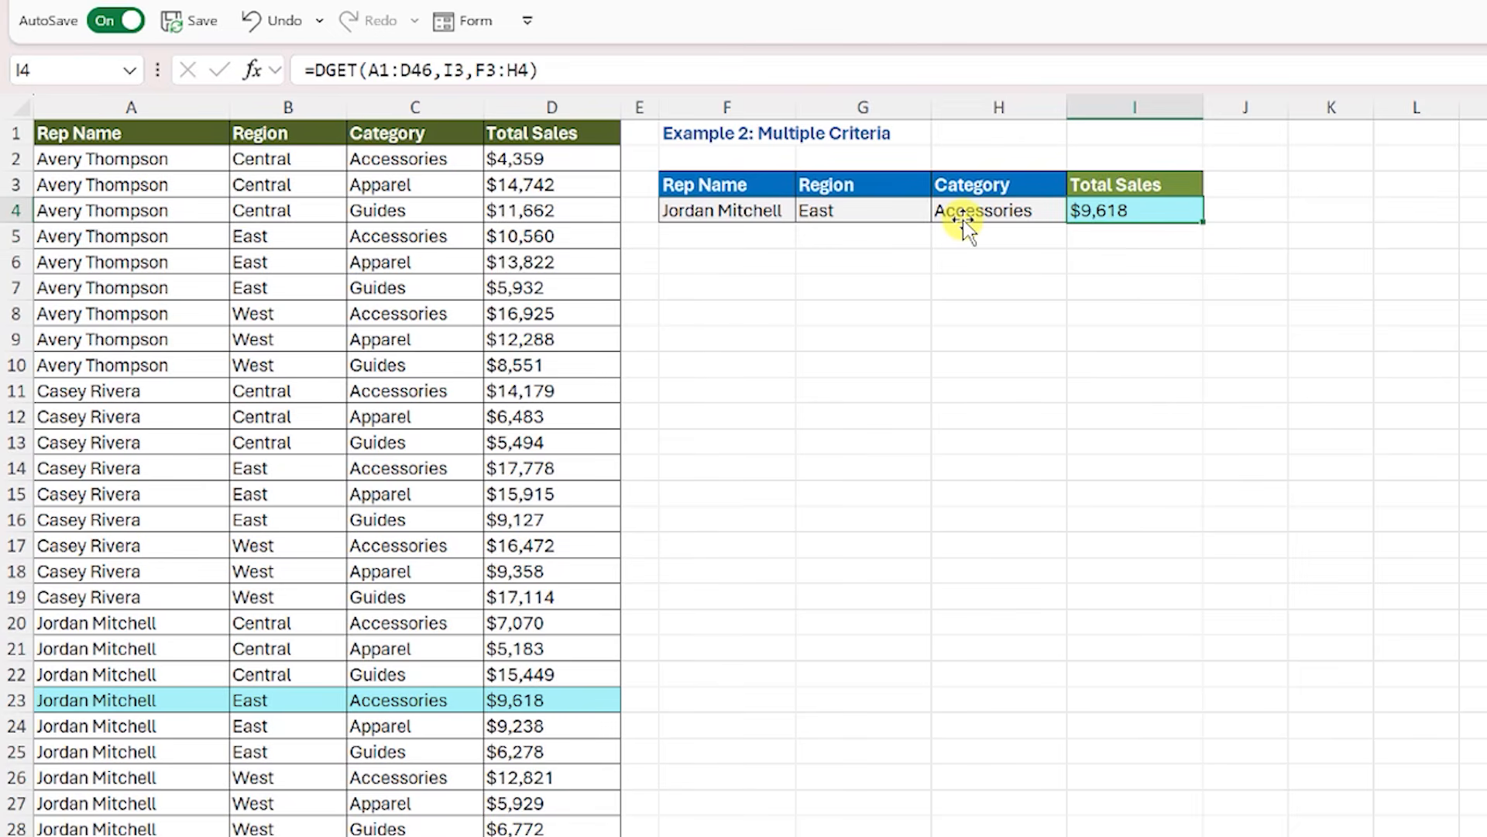
Step: Set the Region criterion in cell G4 to West
{"action": "left_click", "coordinate": [896, 212]}
{"action": "type", "text": "West"}
{"action": "key", "text": "Return"}
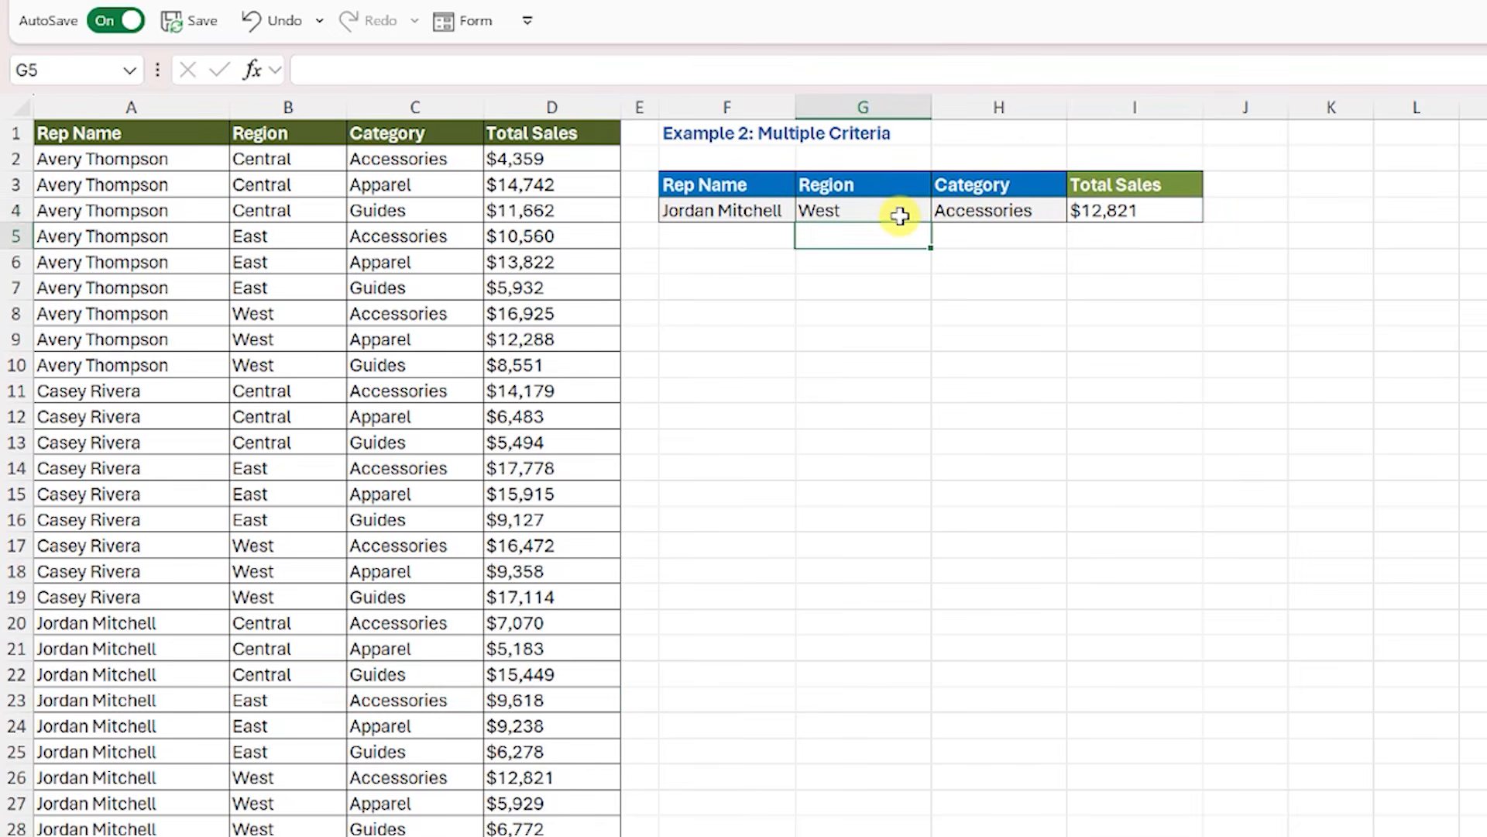
Step: Set the Category criterion in H4 to Guides and the Region criterion in G4 to Central
{"action": "key", "text": "Right"}
{"action": "key", "text": "Up"}
{"action": "type", "text": "Guides"}
{"action": "key", "text": "Return"}
{"action": "key", "text": "Left"}
{"action": "key", "text": "Up"}
{"action": "type", "text": "Central"}
{"action": "key", "text": "Return"}
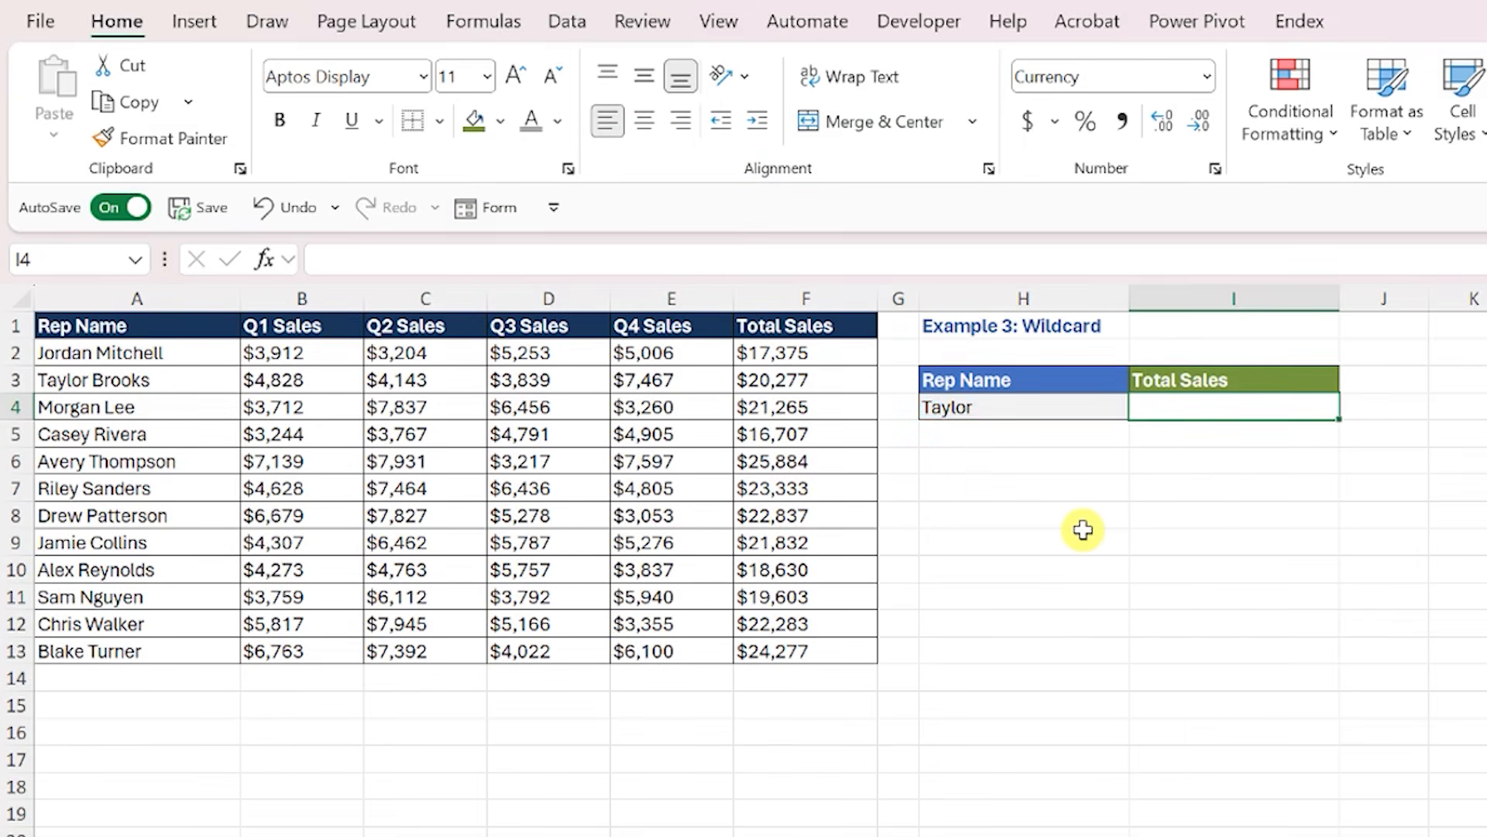
Step: Enter =DGET(A1:F13,I3,H3:H4) in cell I4 of the wildcard example to look up total sales by partial rep name
{"action": "type", "text": "=dge"}
{"action": "key", "text": "Tab"}
{"action": "left_click_drag", "start_coordinate": [225, 327], "coordinate": [825, 642]}
{"action": "type", "text": ","}
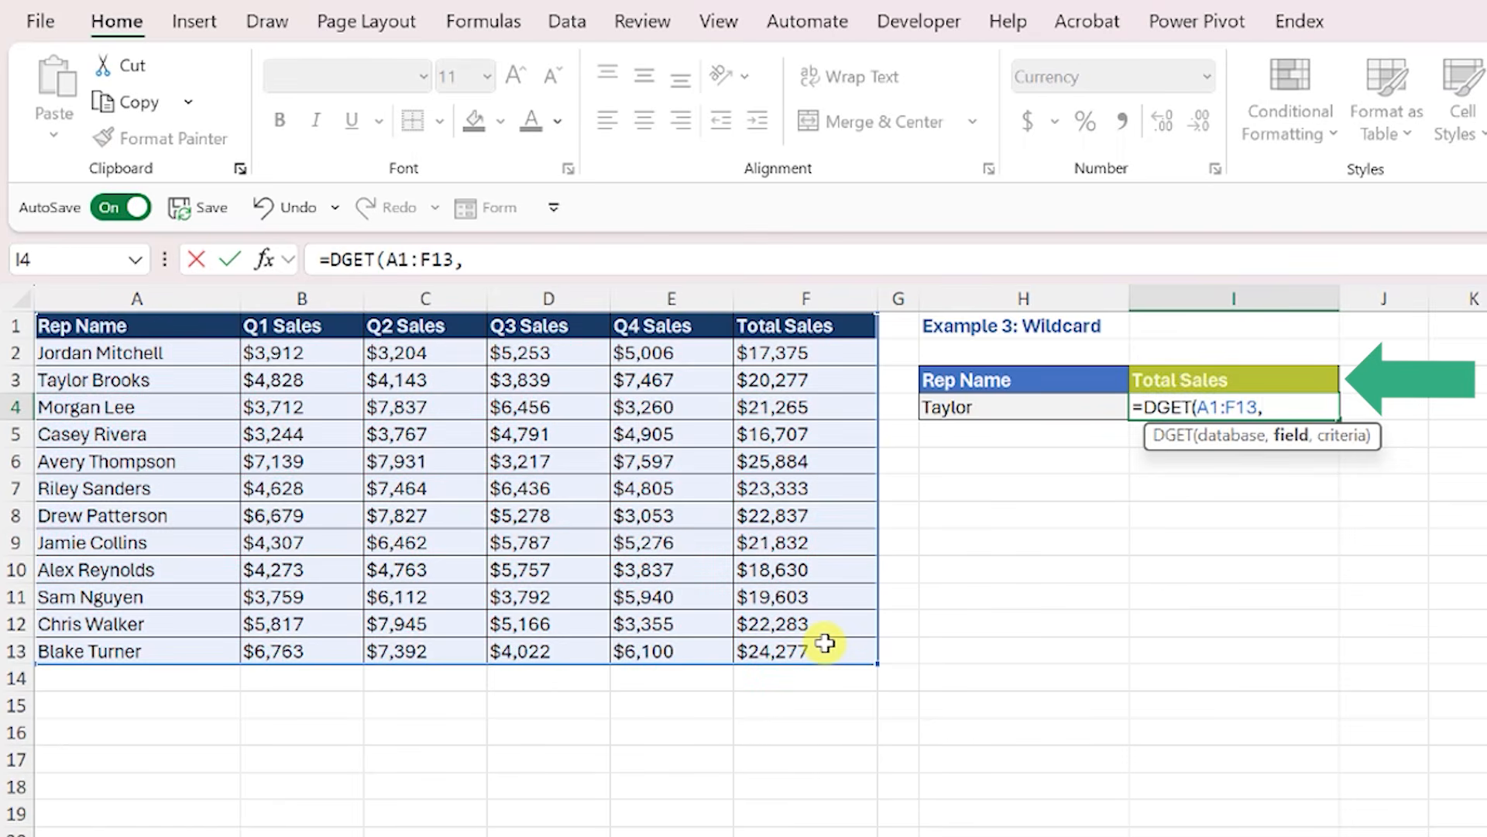
{"action": "left_click", "coordinate": [1232, 380]}
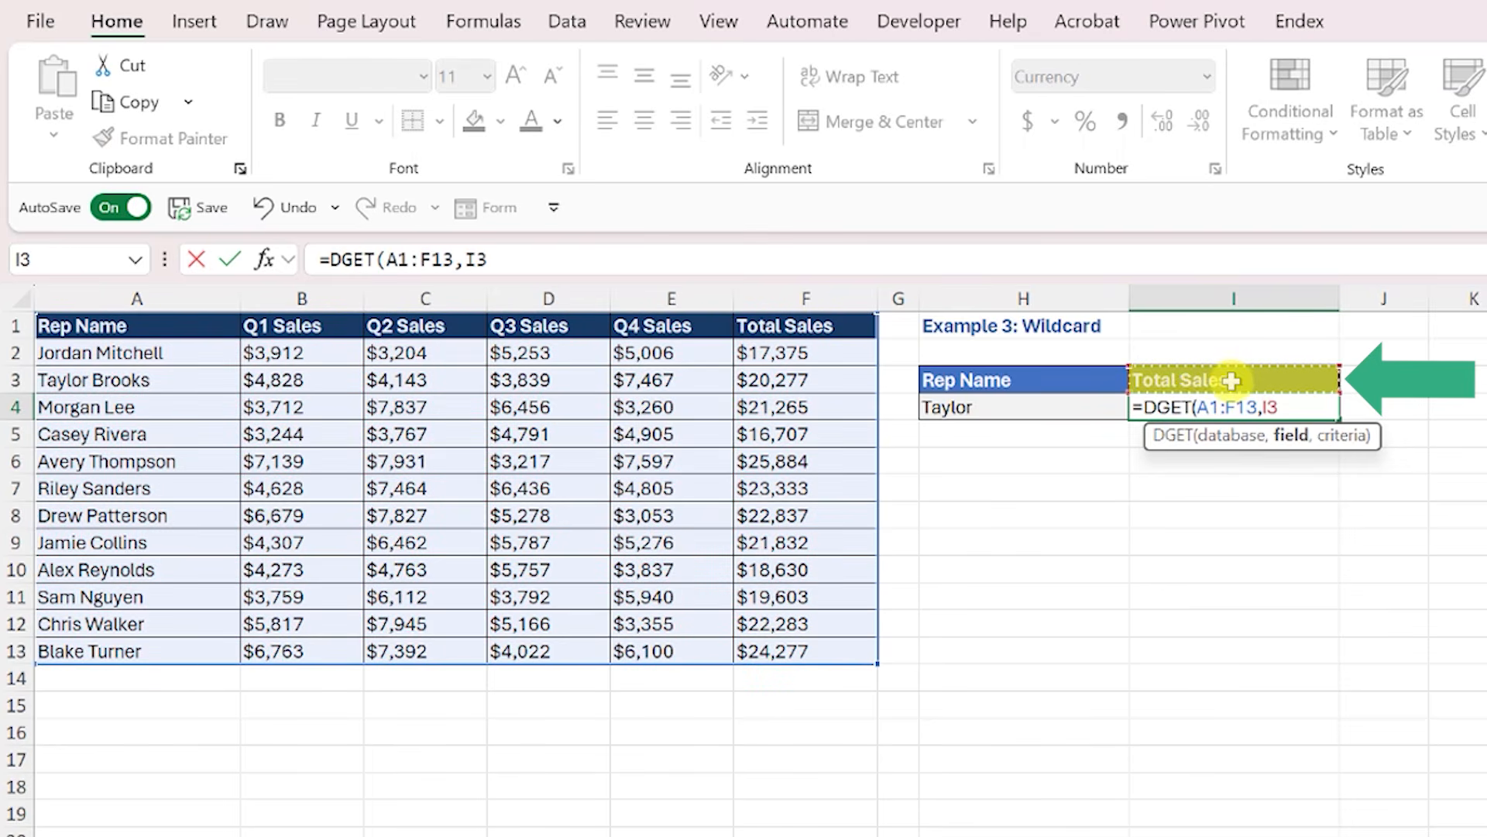
{"action": "type", "text": ","}
{"action": "left_click_drag", "start_coordinate": [1096, 381], "coordinate": [1101, 407]}
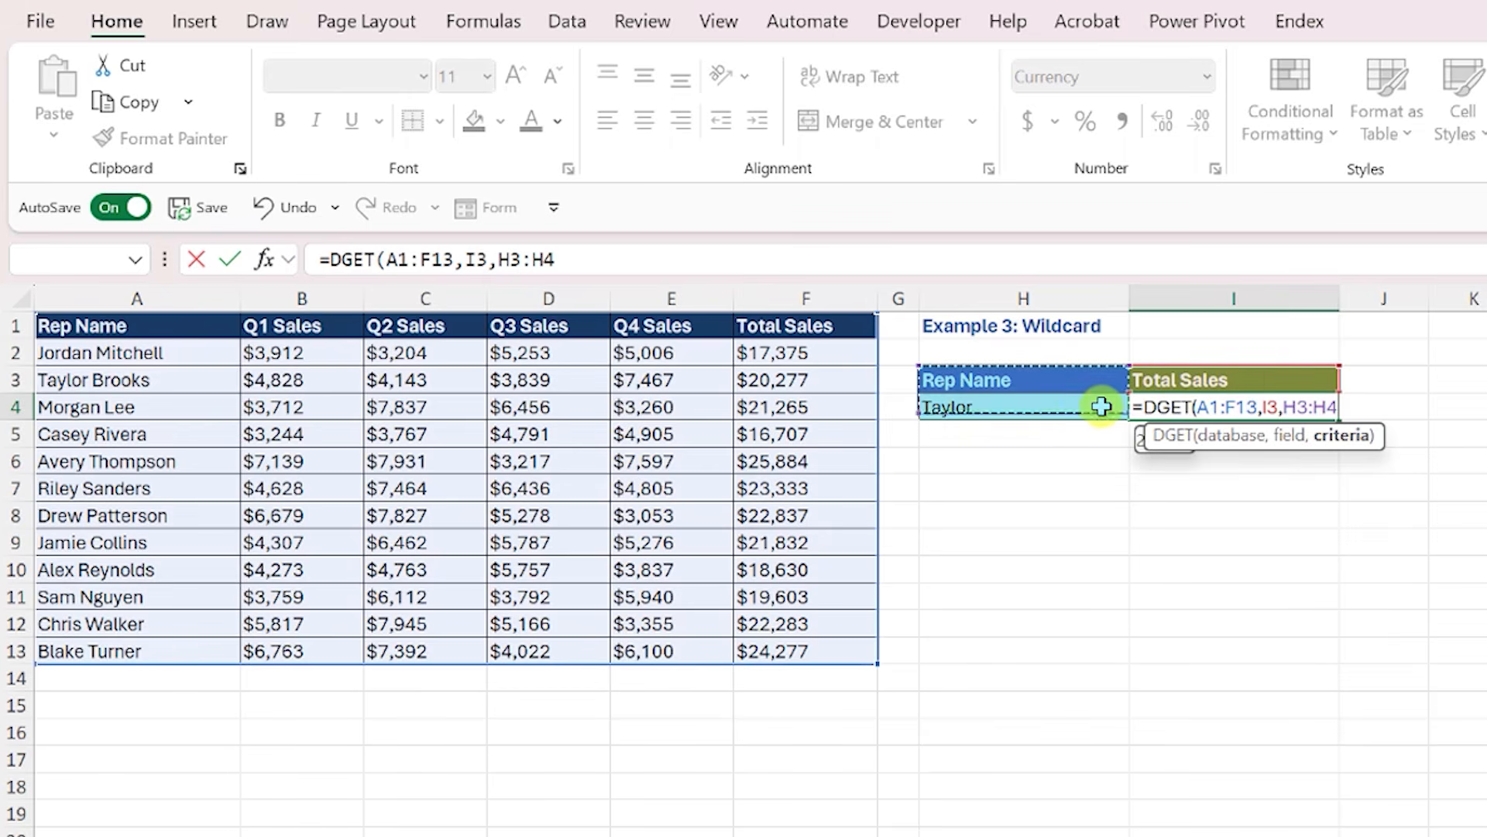
{"action": "key", "text": "Return"}
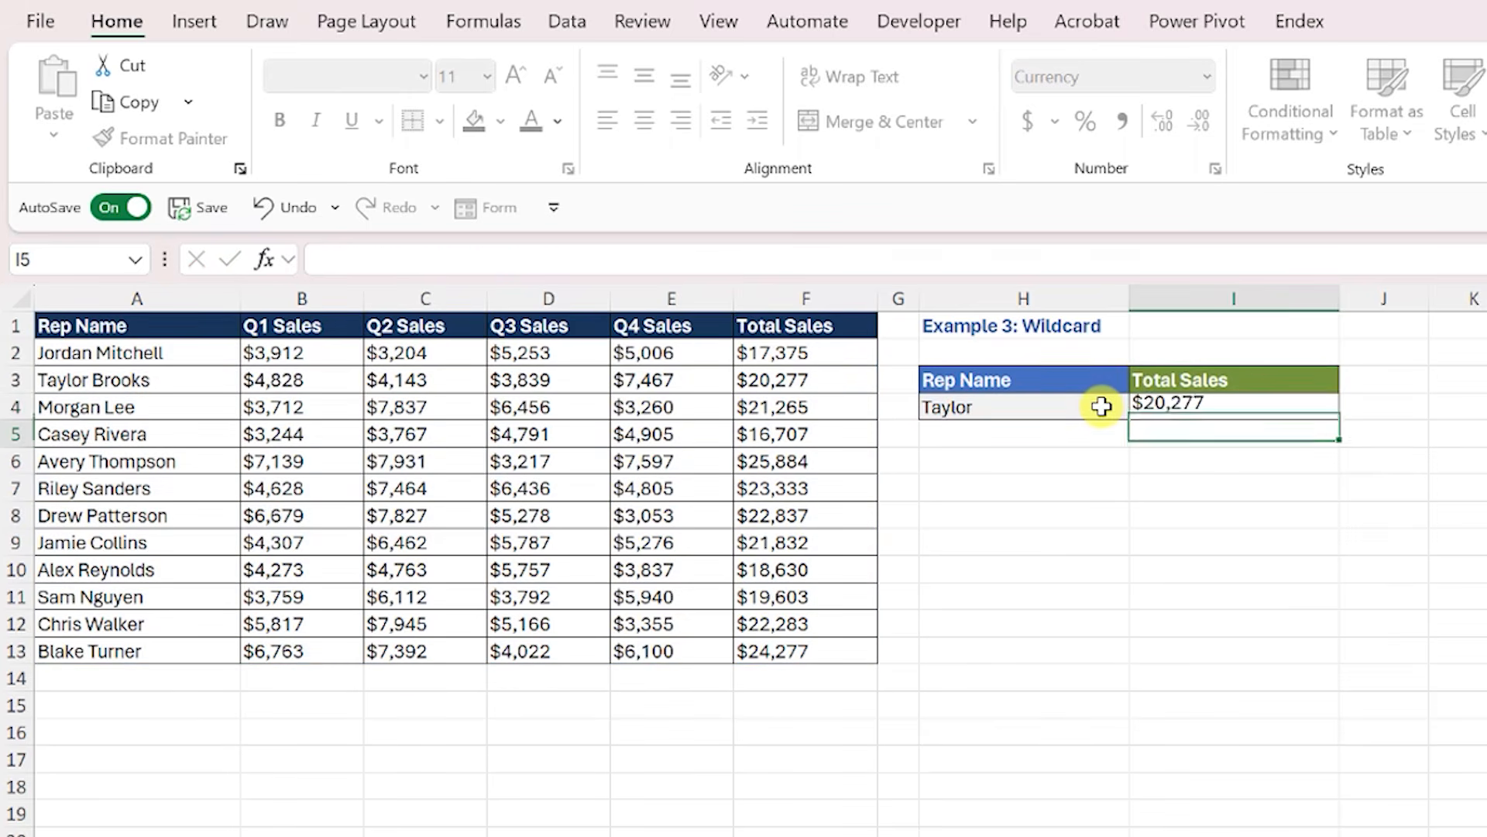
{"action": "key", "text": "Up"}
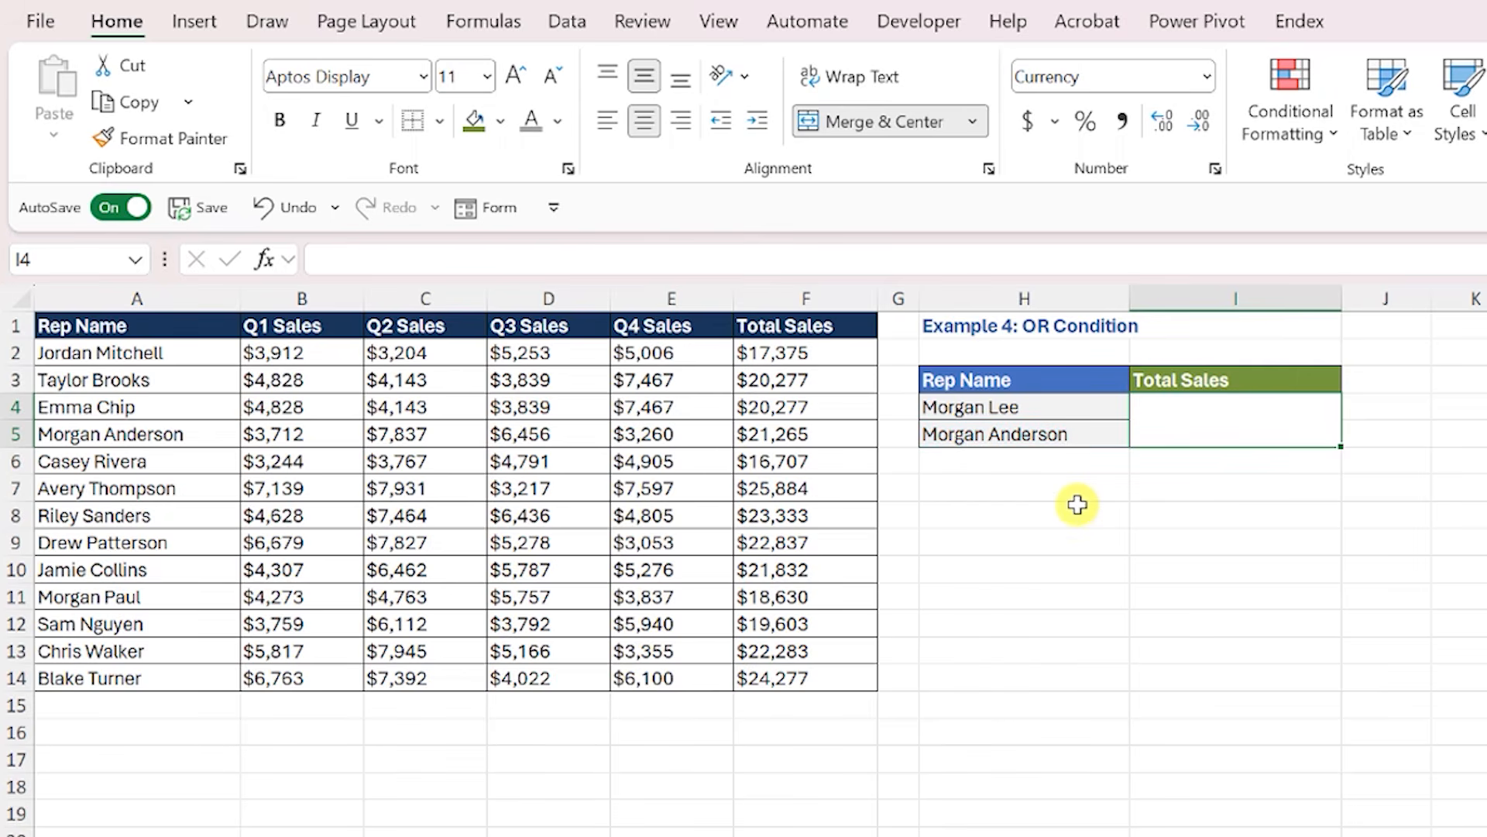
Step: Enter =DGET(A1:F14,I3,H3:H5) in merged cell I4 of the OR-condition example to match either of the two rep names
{"action": "type", "text": "=dge"}
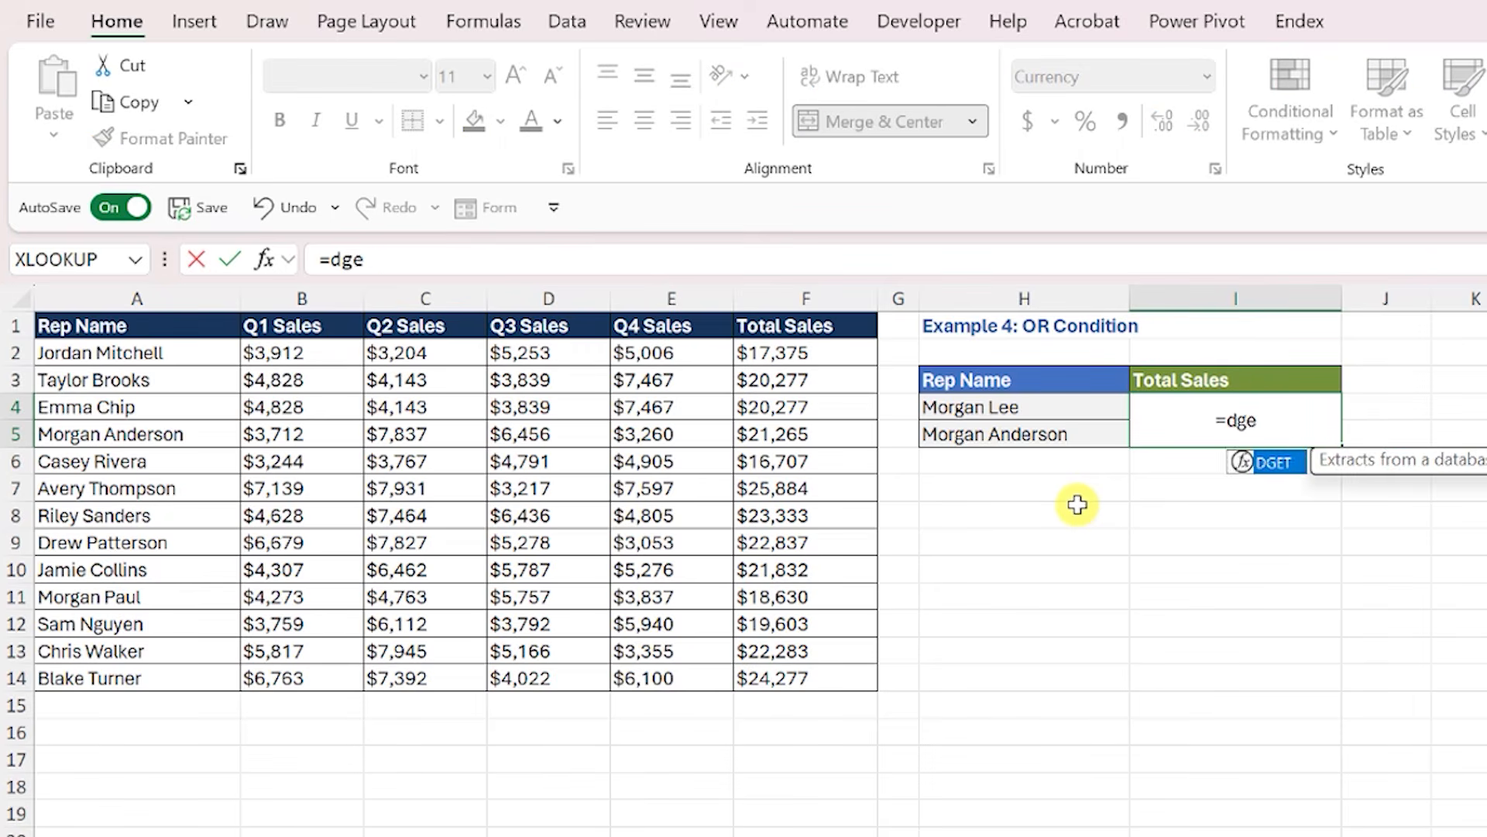
{"action": "key", "text": "Tab"}
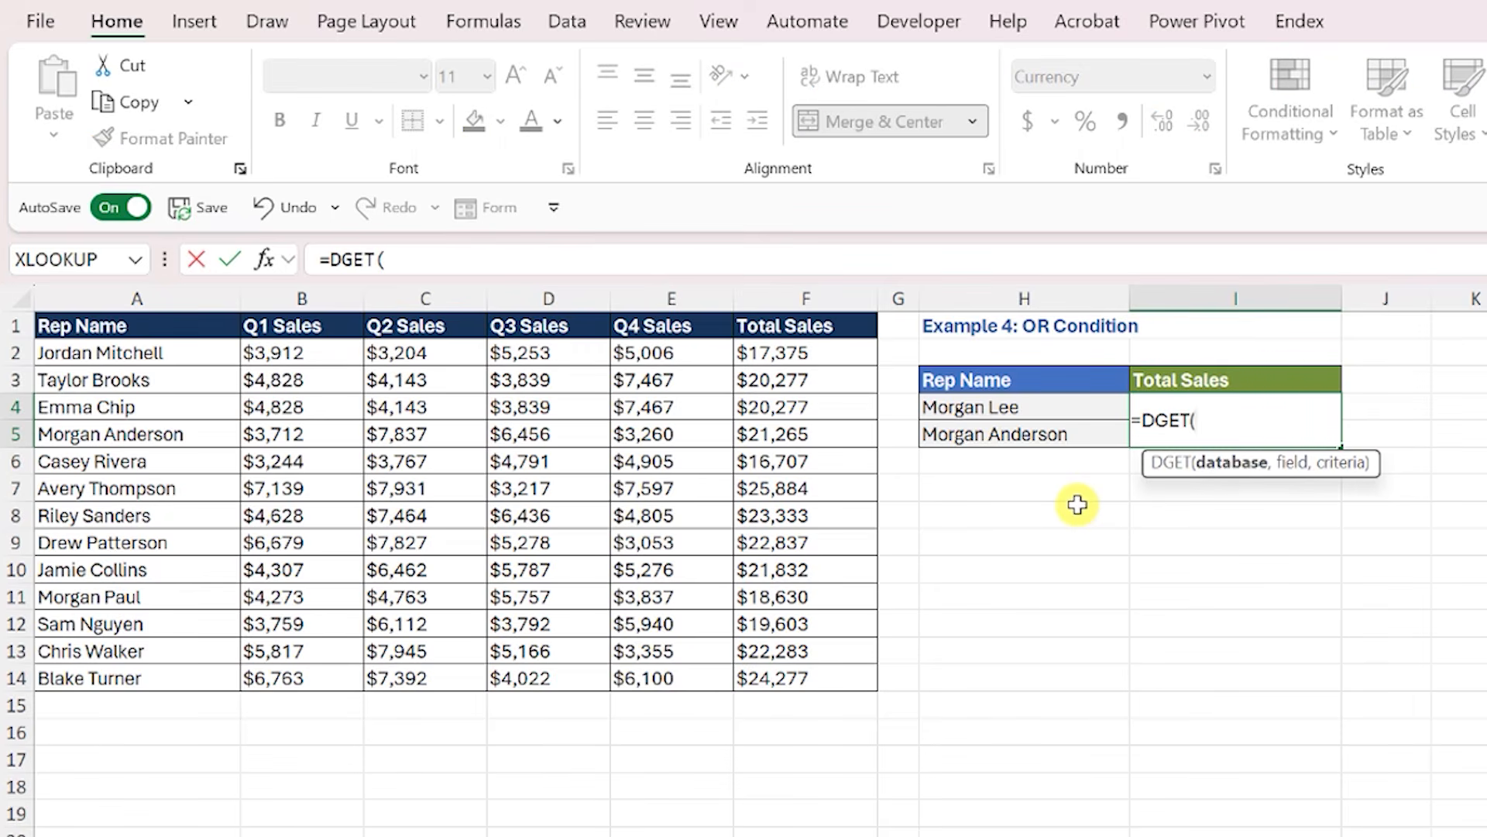
{"action": "left_click_drag", "start_coordinate": [225, 329], "coordinate": [825, 682]}
{"action": "type", "text": ","}
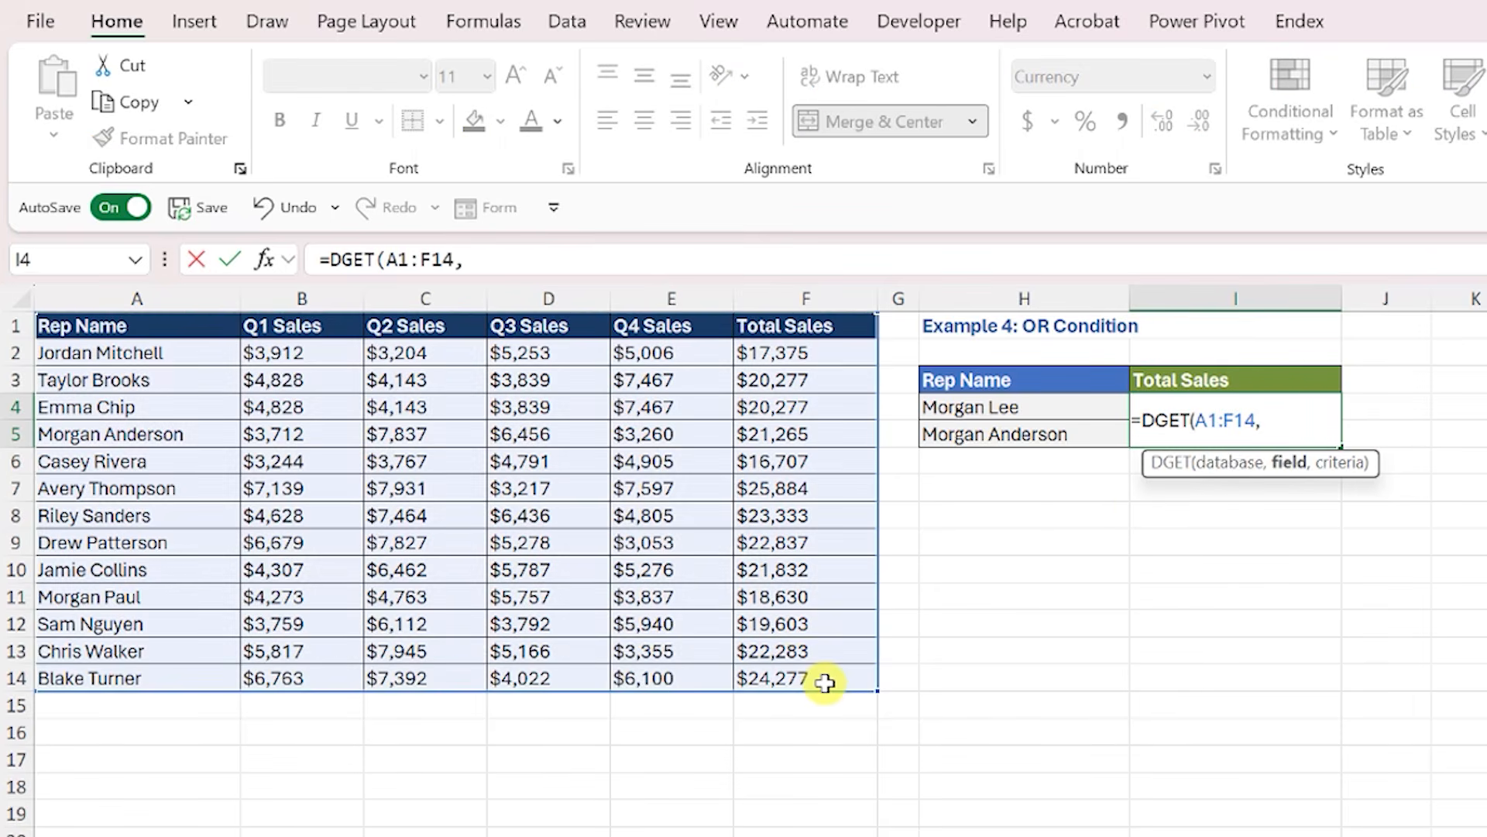
{"action": "left_click", "coordinate": [1232, 379]}
{"action": "type", "text": ","}
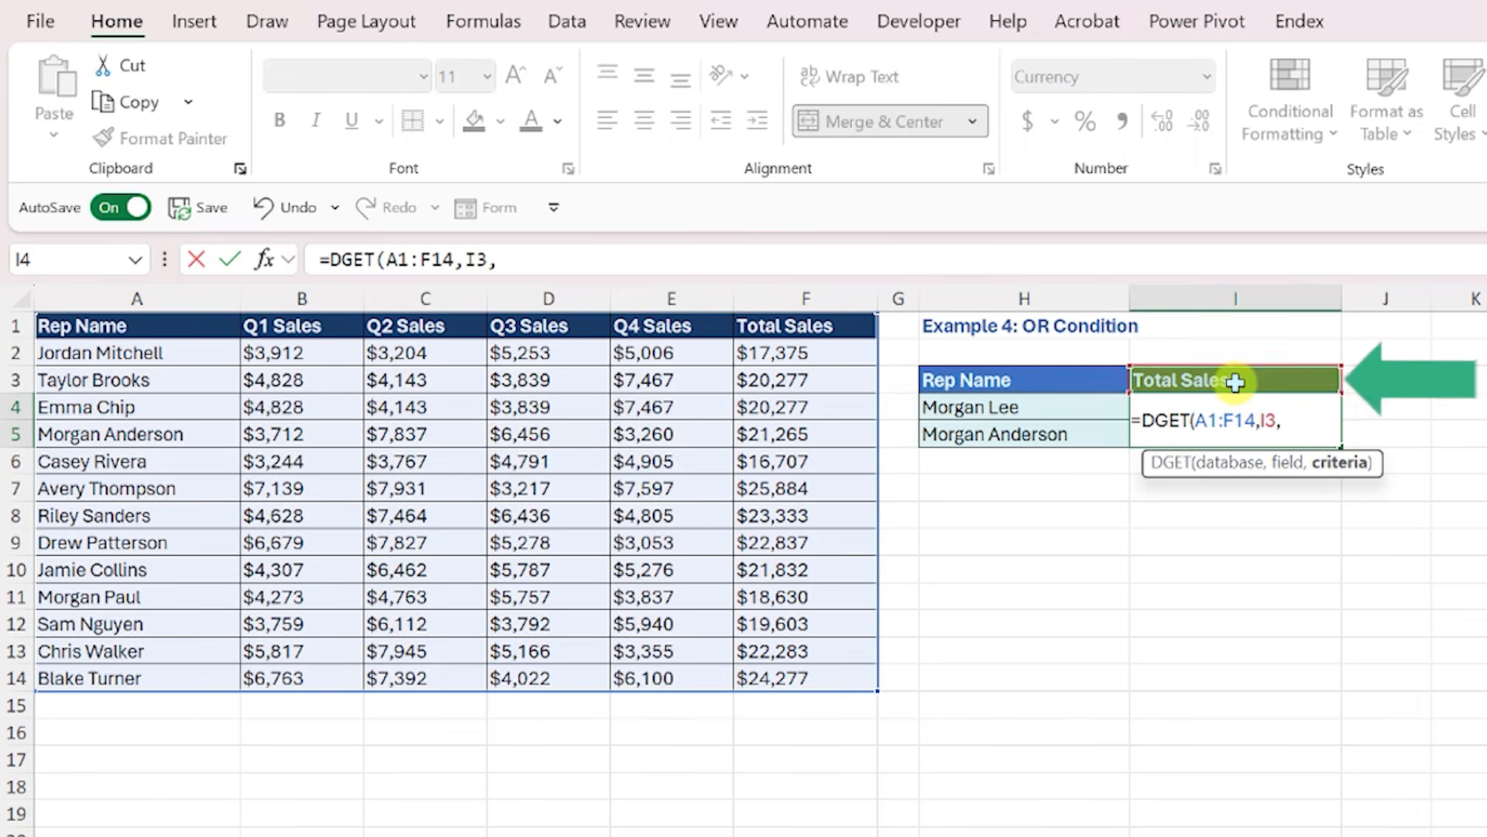
{"action": "left_click_drag", "start_coordinate": [1108, 386], "coordinate": [1096, 436]}
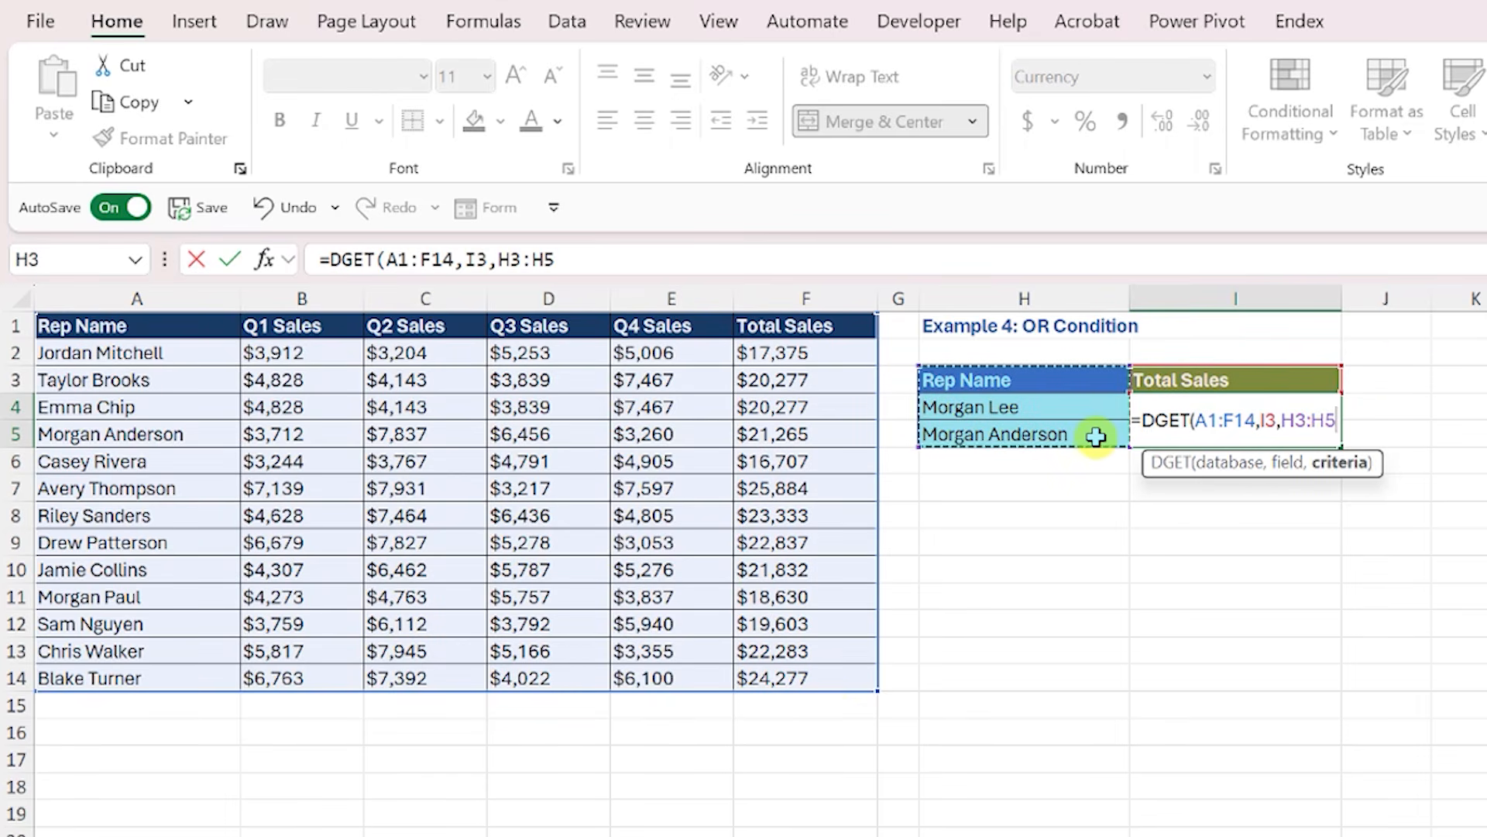
{"action": "type", "text": ")"}
{"action": "key", "text": "Return"}
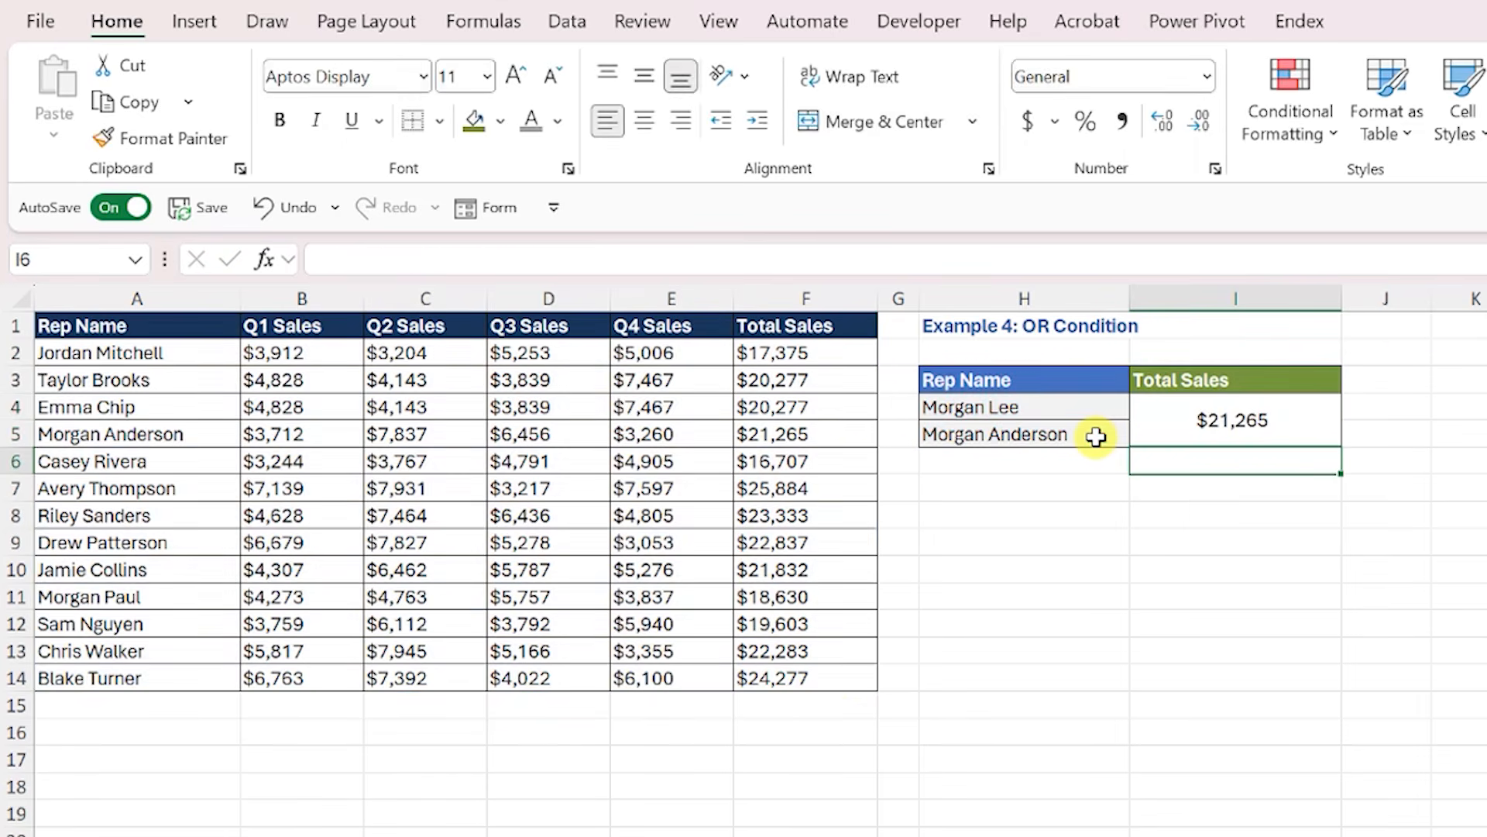
{"action": "key", "text": "Up"}
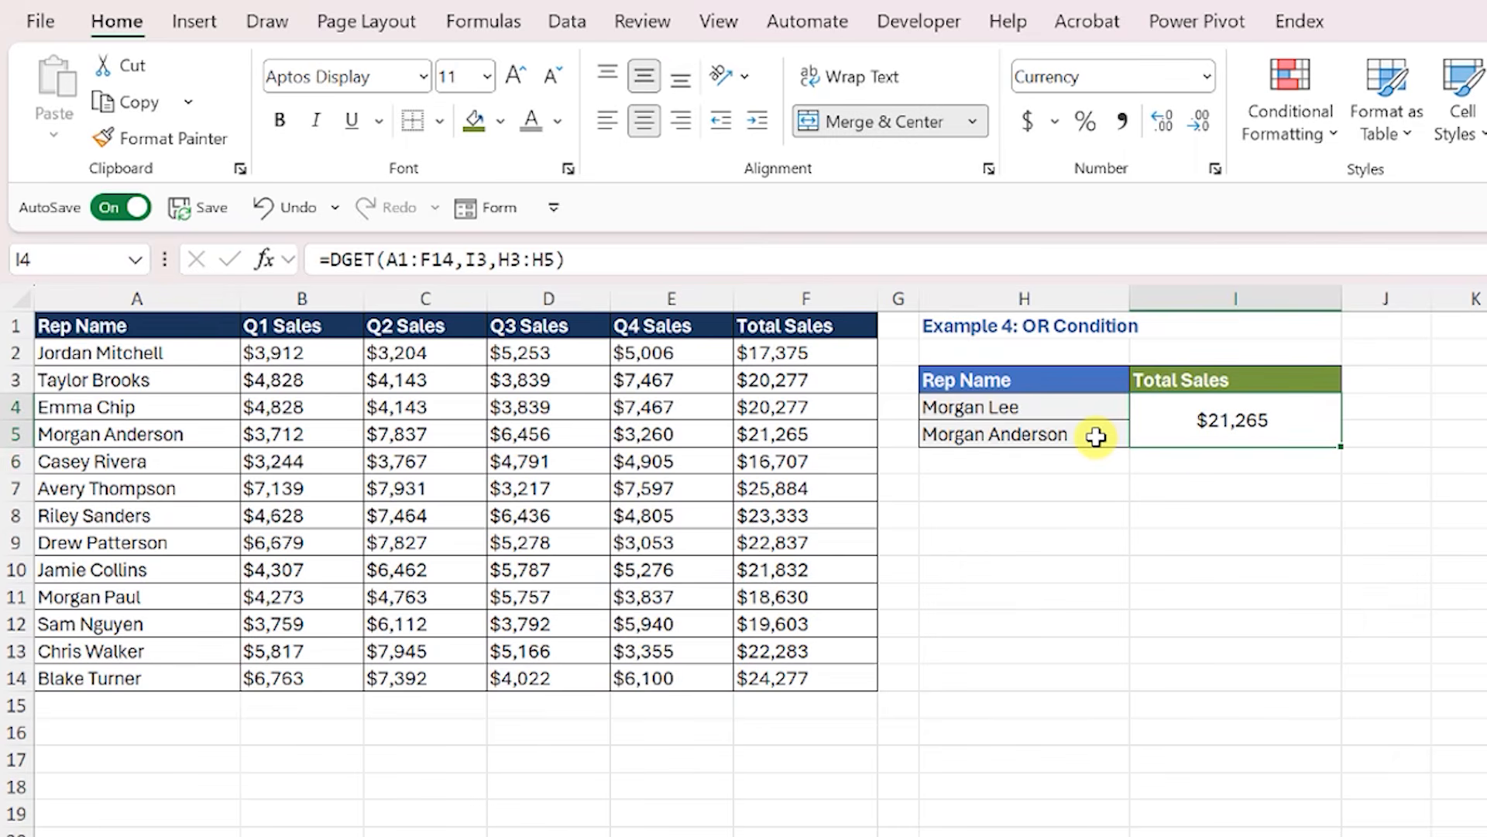